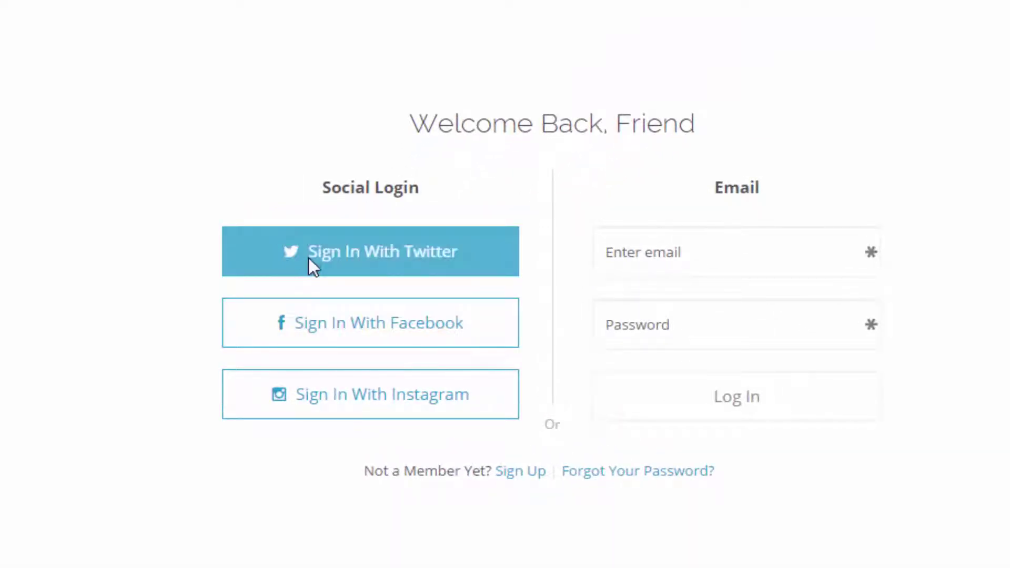
Step: Sign in to Klear with the Twitter account and authorize it on Twitter's page
left_click(309, 265)
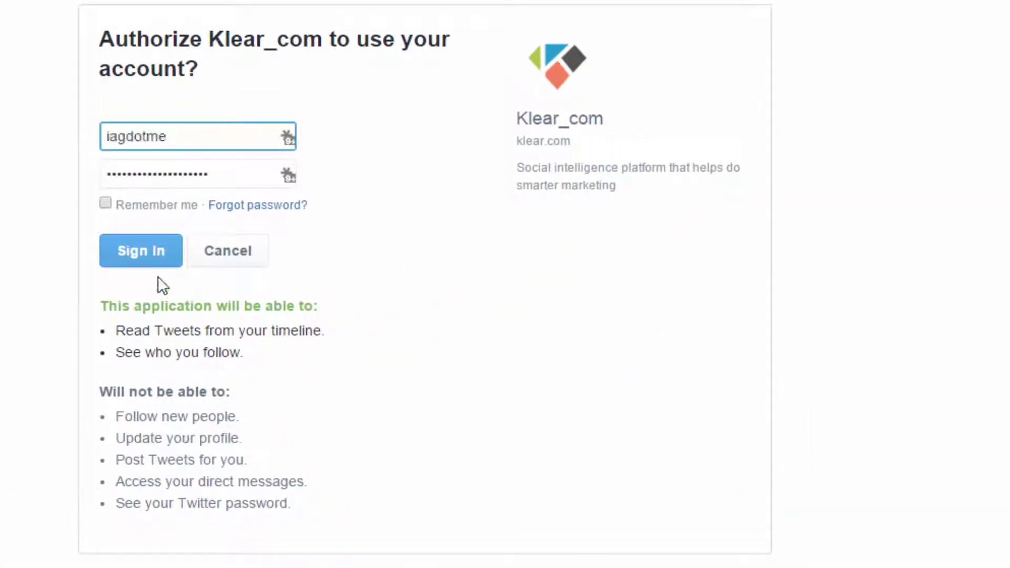
left_click(157, 258)
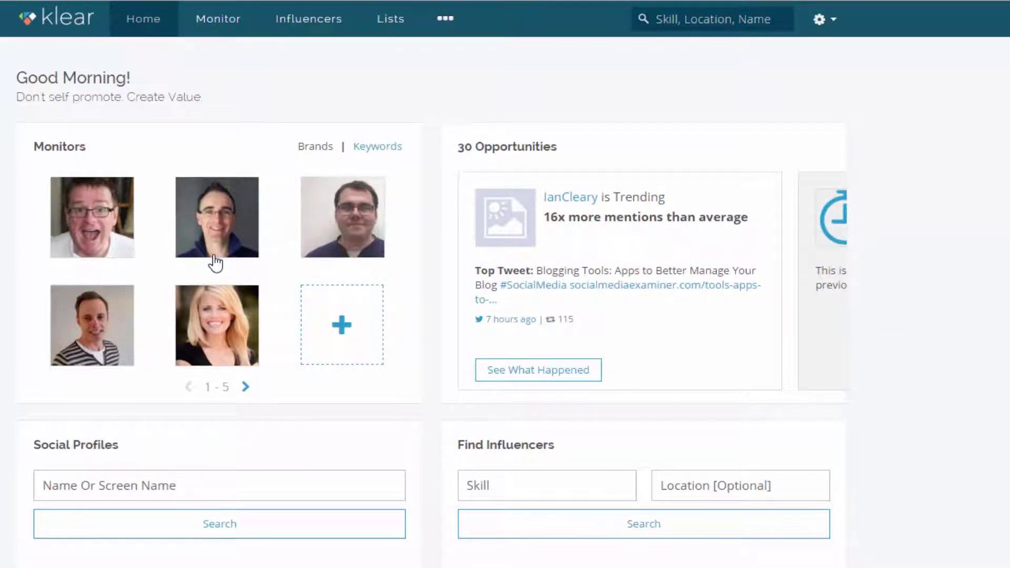
Step: Switch from the gear menu to the Mobile Carriers workspace
left_click(823, 20)
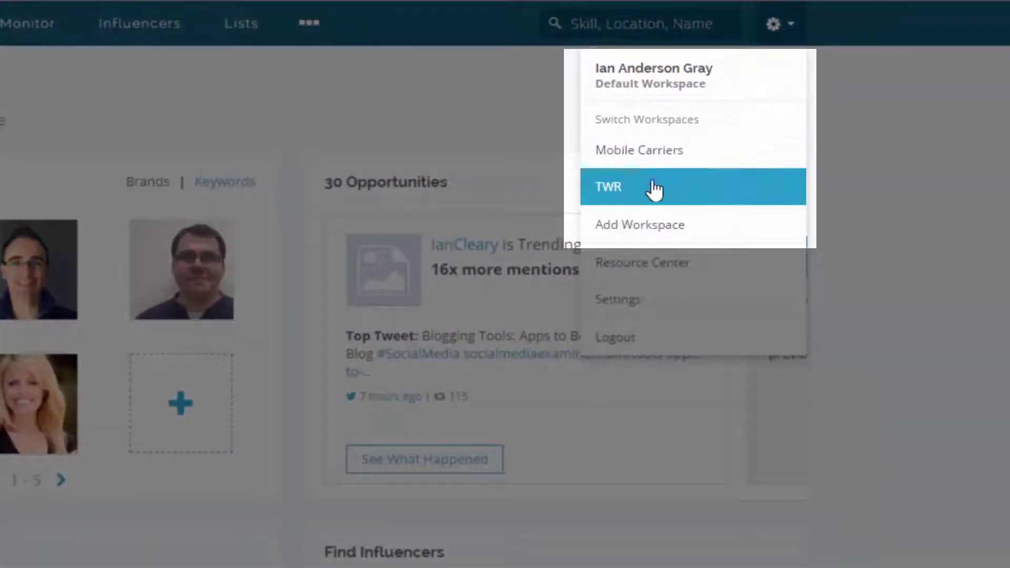
left_click(650, 187)
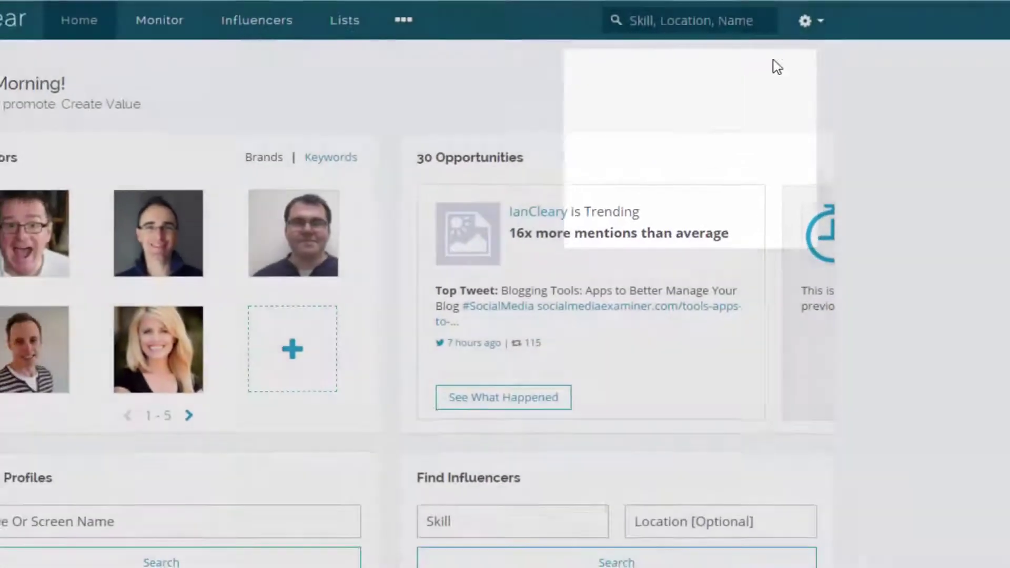
left_click(790, 24)
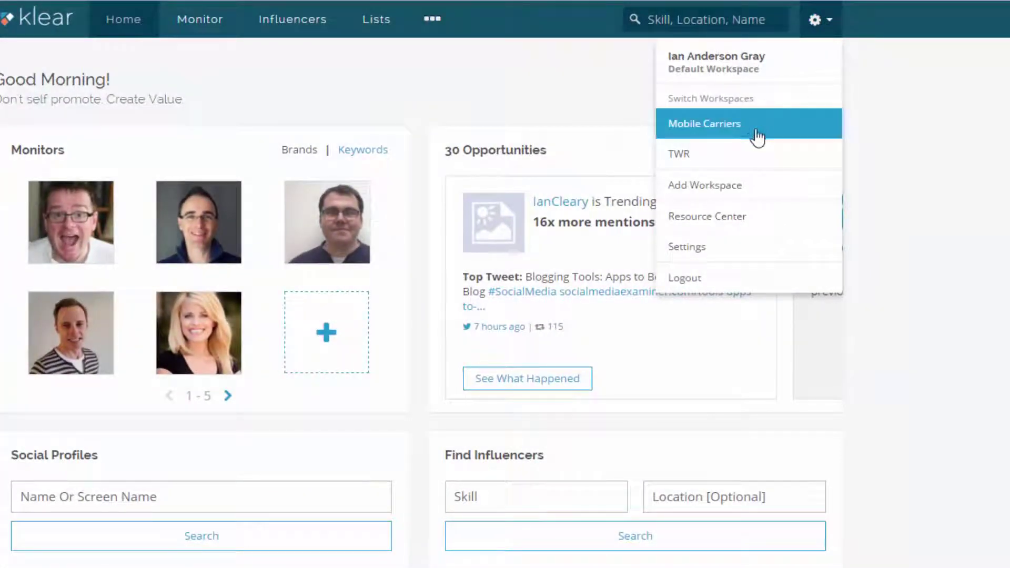
left_click(468, 131)
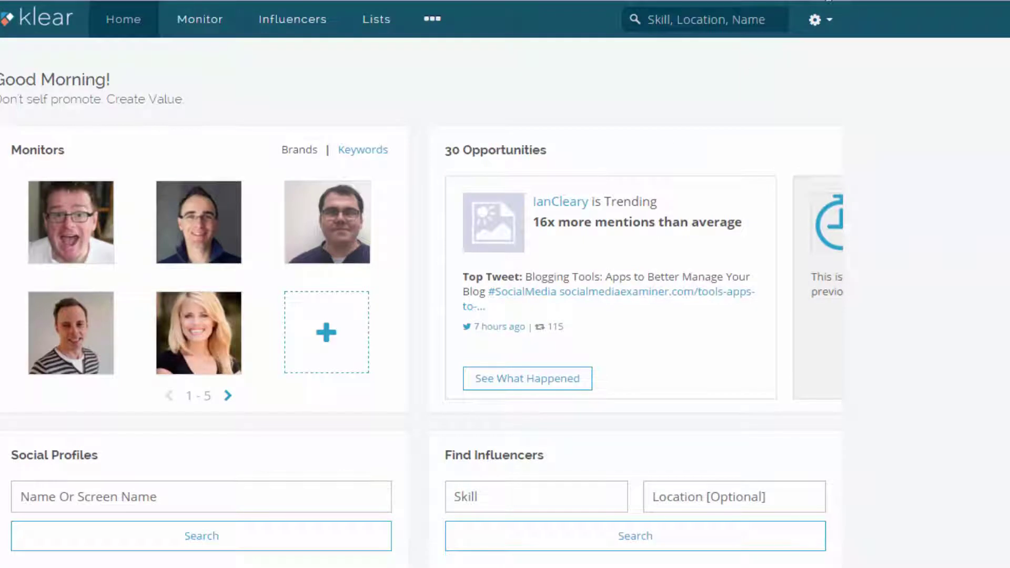
left_click(818, 19)
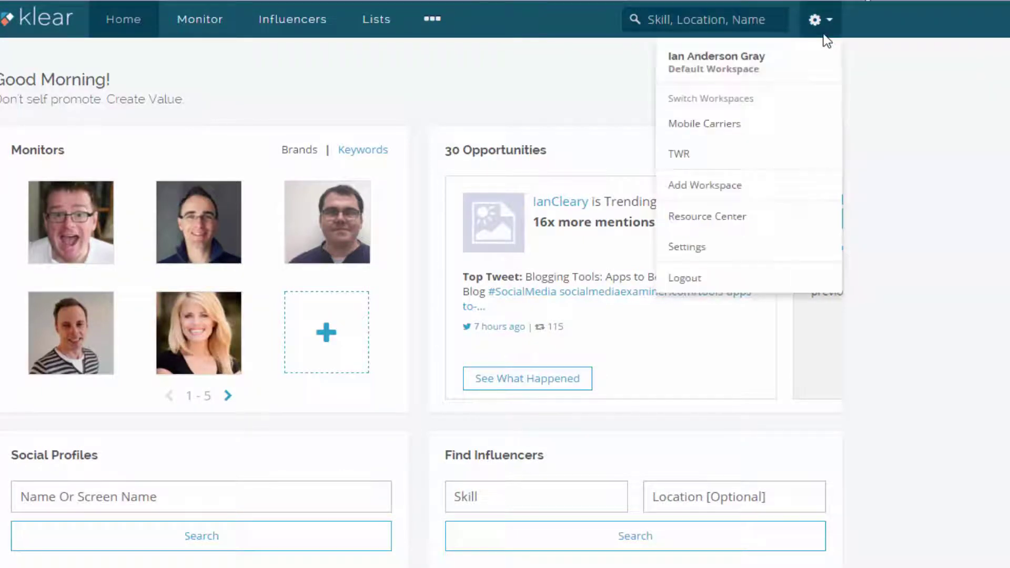
left_click(737, 136)
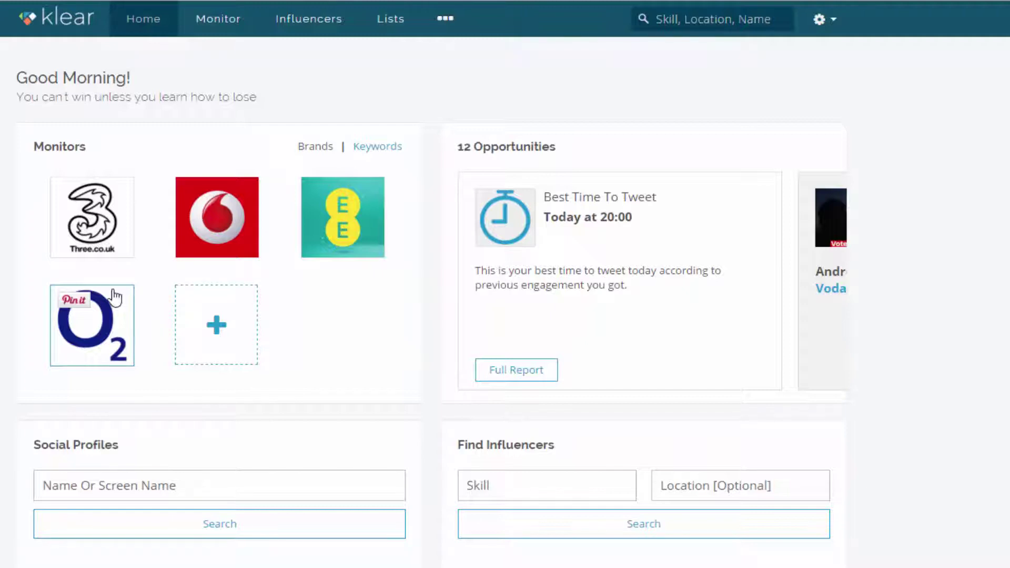
Step: Open the Three monitor's settings and review its linked Twitter, Facebook and Instagram fields
left_click(89, 210)
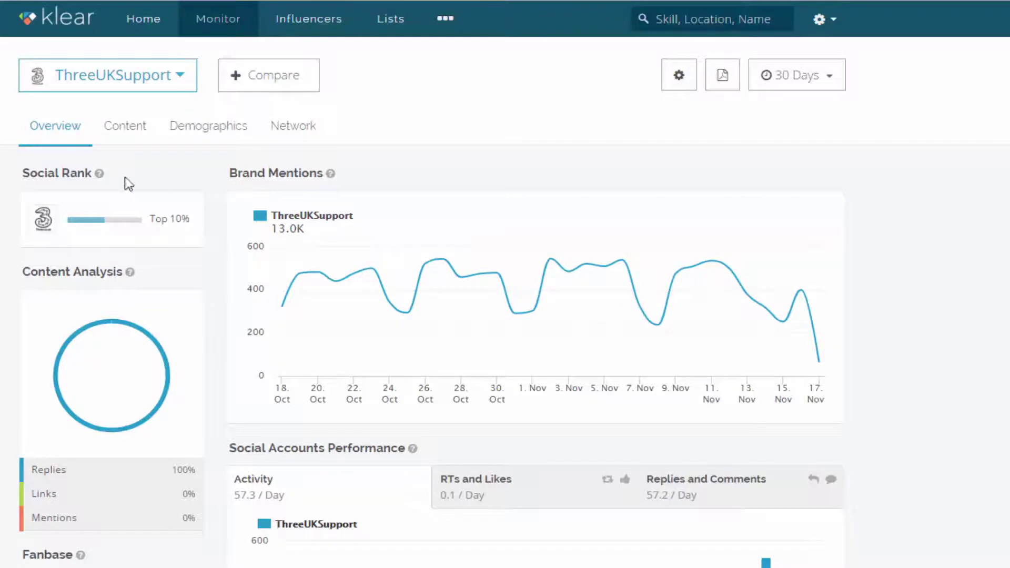
left_click(679, 77)
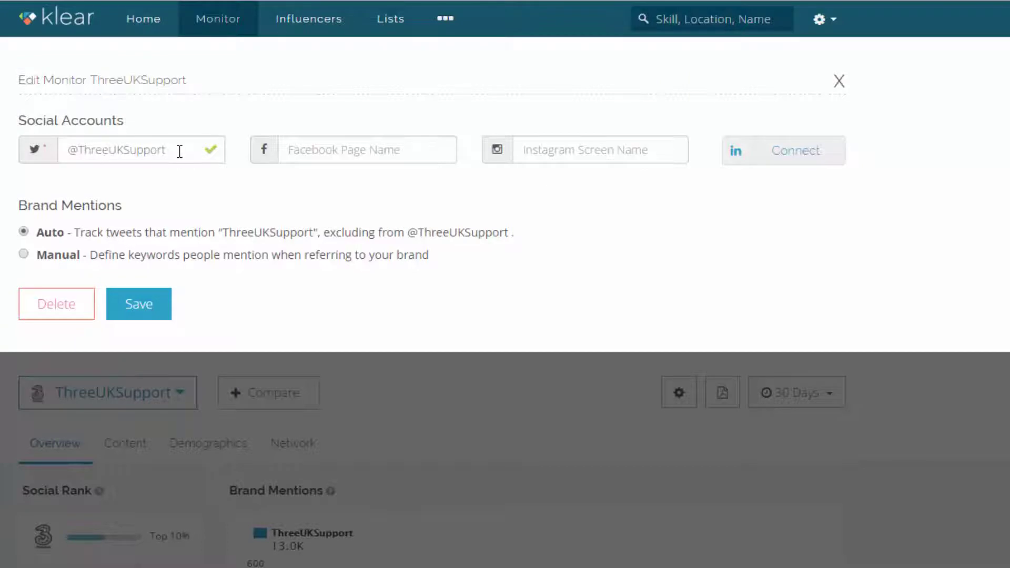
left_click_drag(178, 154, 24, 156)
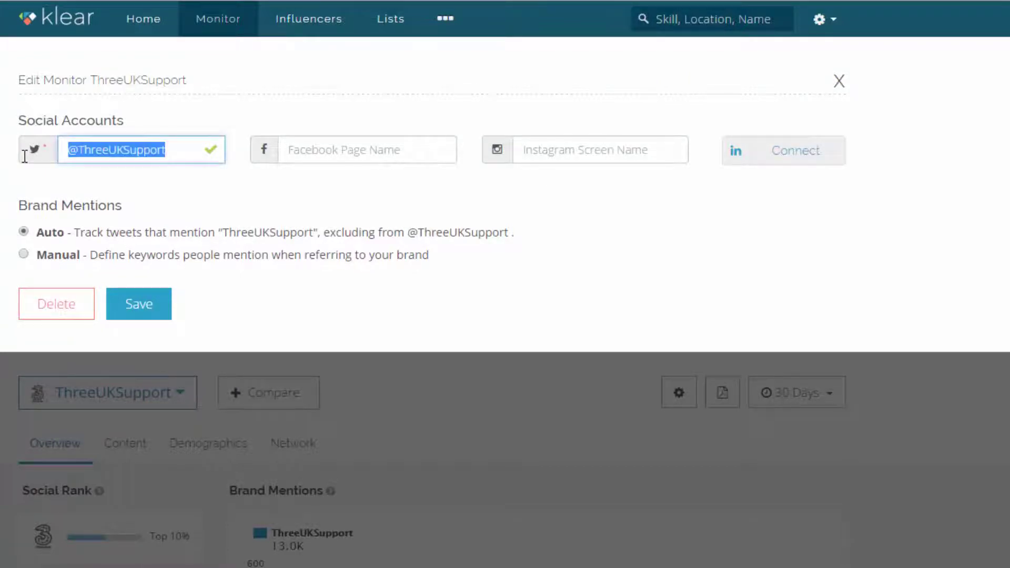
left_click(334, 155)
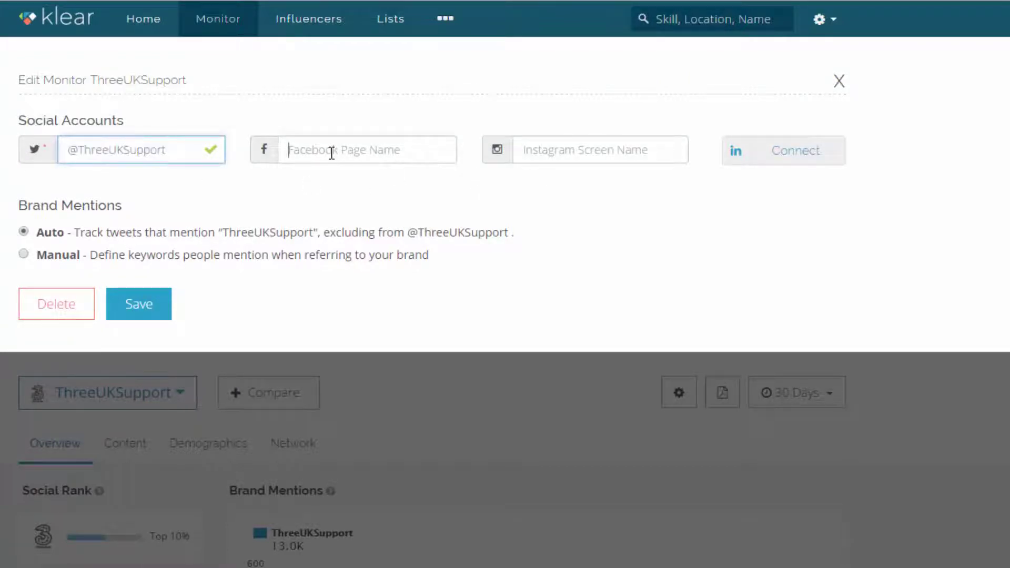
left_click(539, 153)
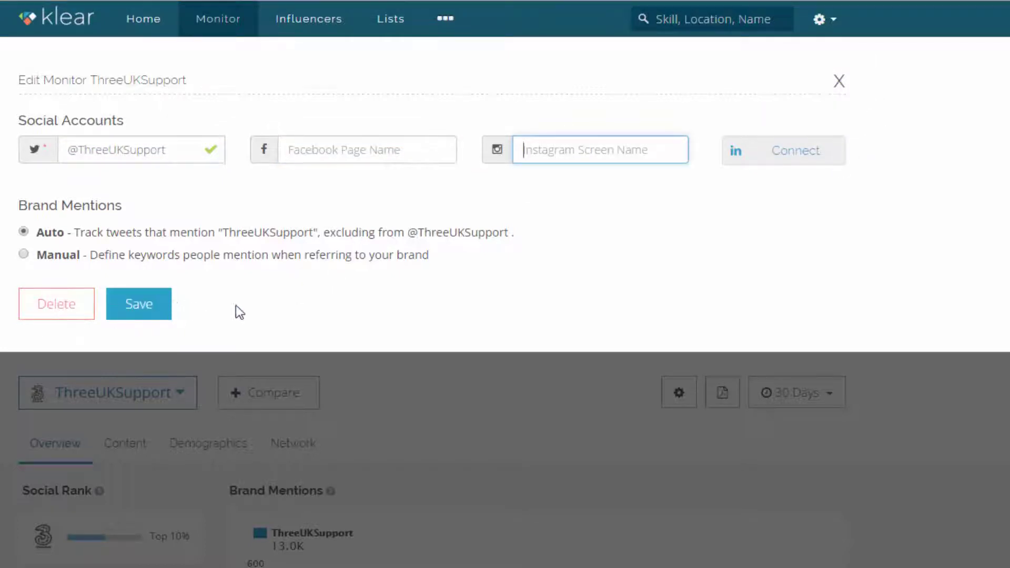
Step: Close the monitor settings unsaved and switch the performance chart to replies and comments per day
left_click(838, 80)
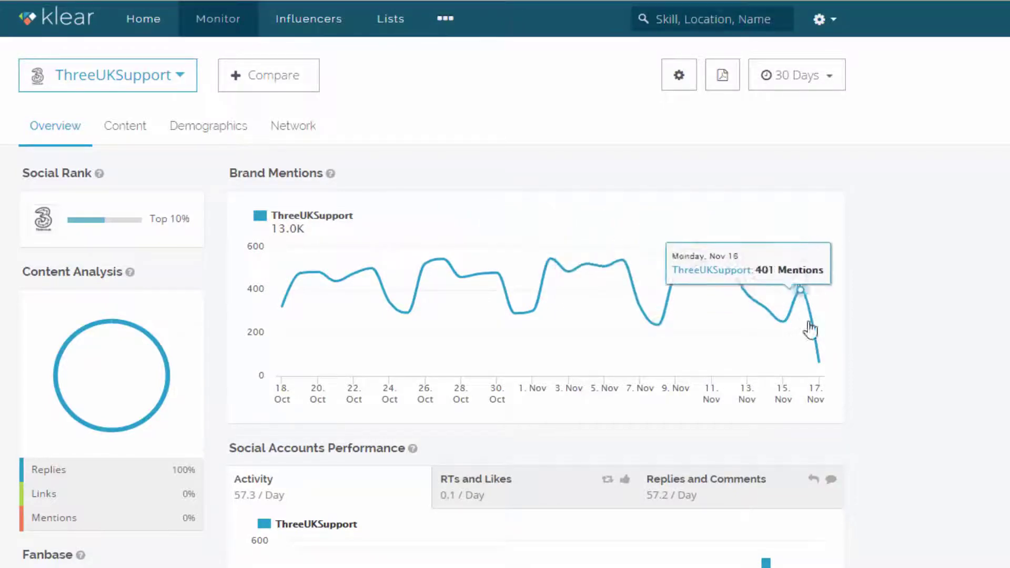
scroll(314, 478, "down", 3)
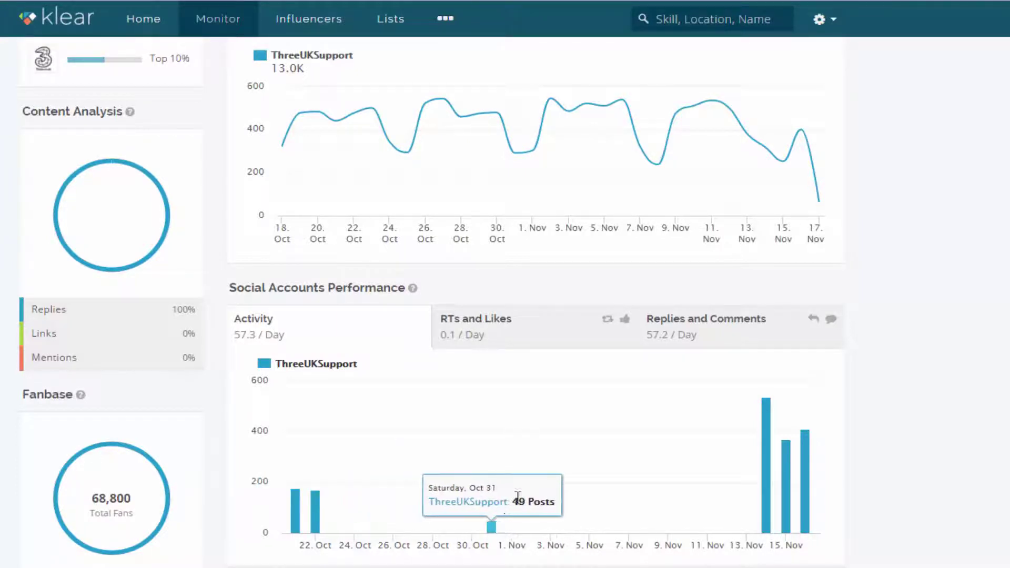
left_click(497, 322)
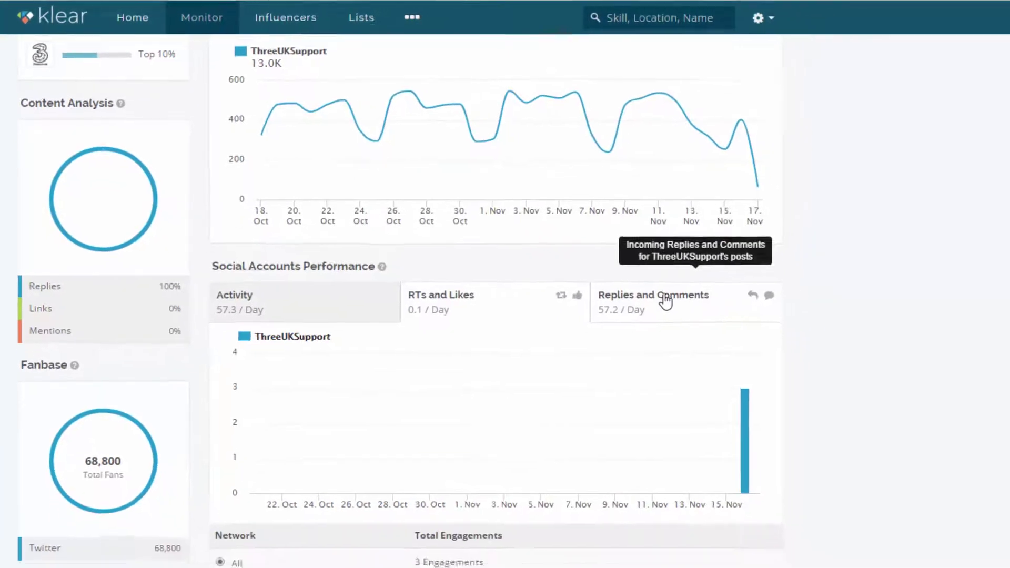
left_click(665, 301)
scroll(500, 368, "down", 4)
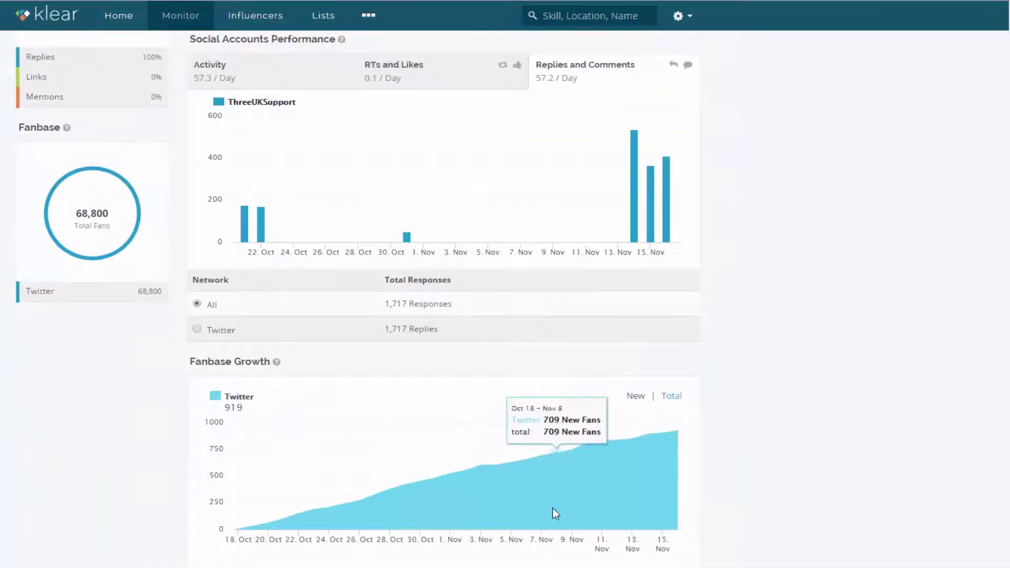
scroll(553, 510, "up", 5)
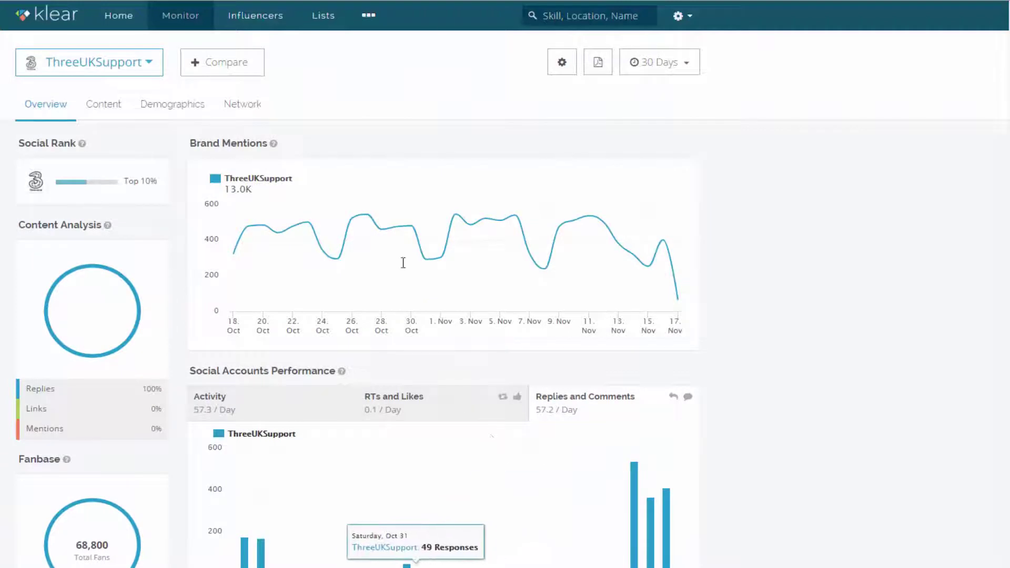
left_click(679, 19)
Step: Return to the Default Workspace and inspect the first profile monitor's 30-day brand mentions chart
left_click(603, 100)
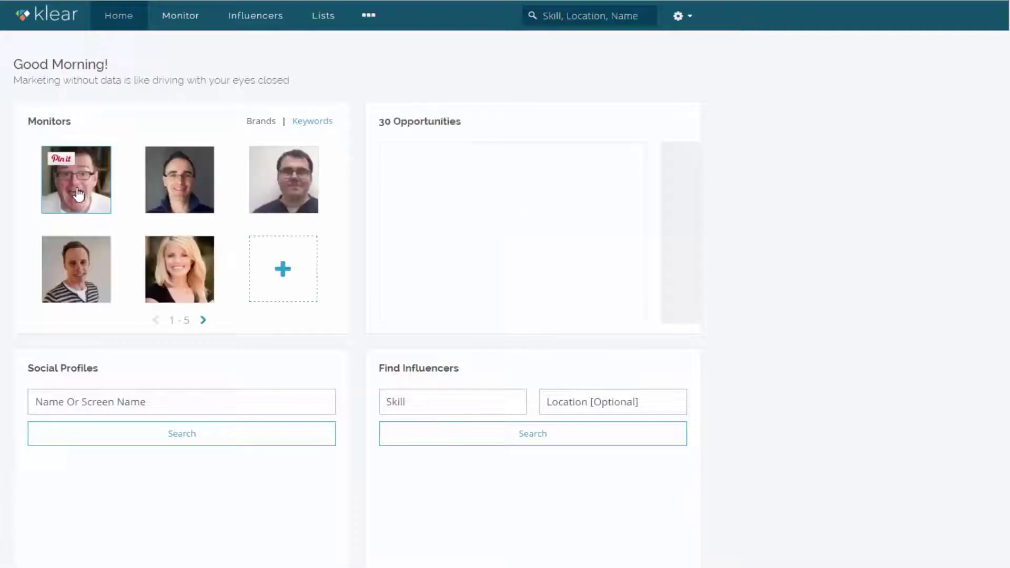
left_click(226, 163)
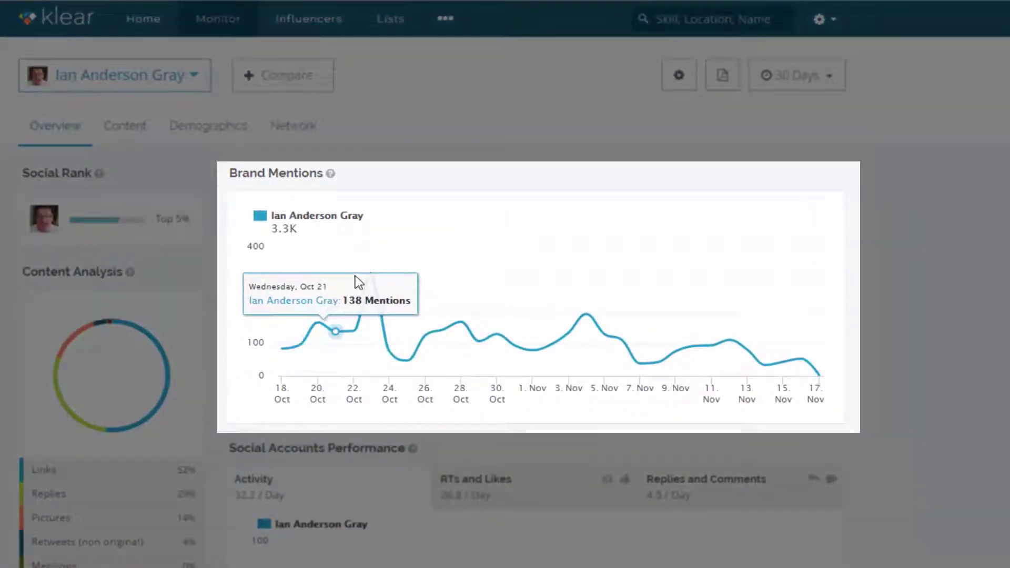
mouse_move(305, 246)
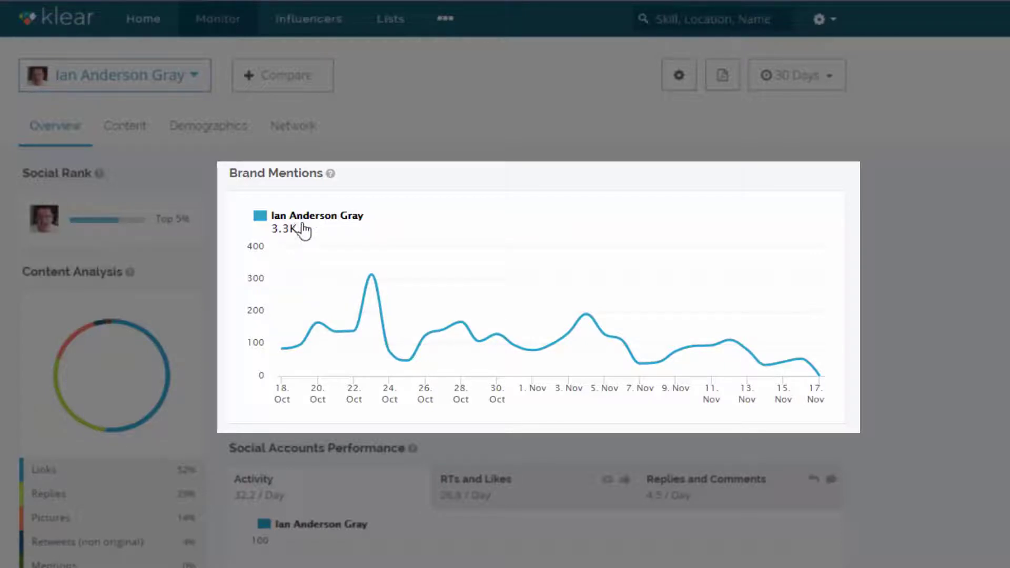
mouse_move(372, 277)
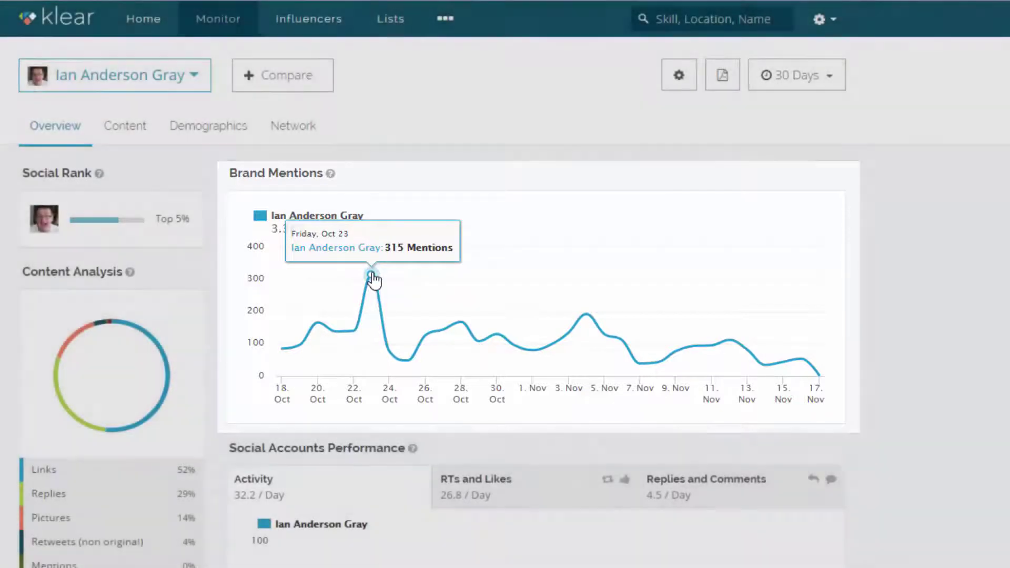
left_click(372, 274)
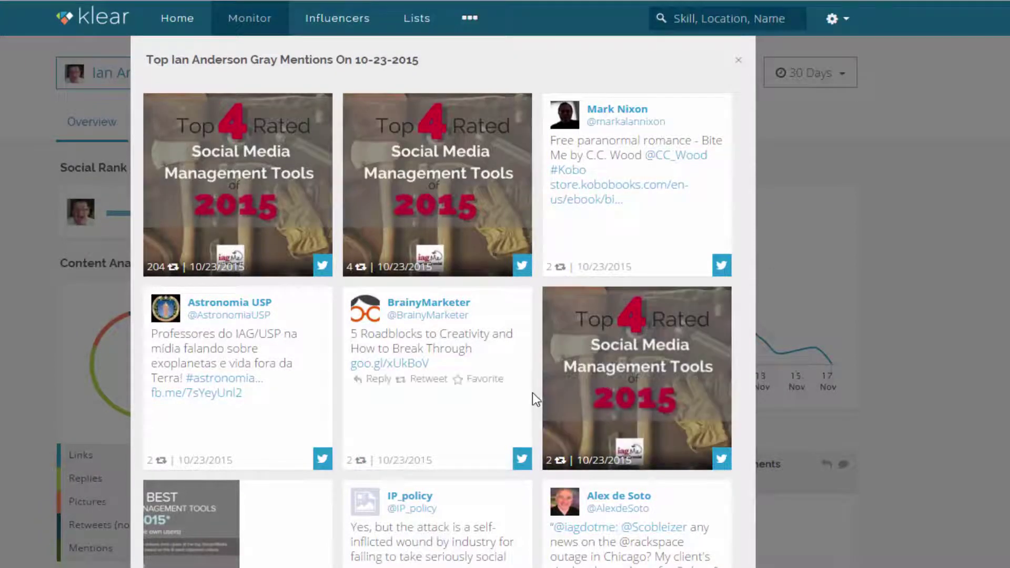
scroll(440, 362, "down", 3)
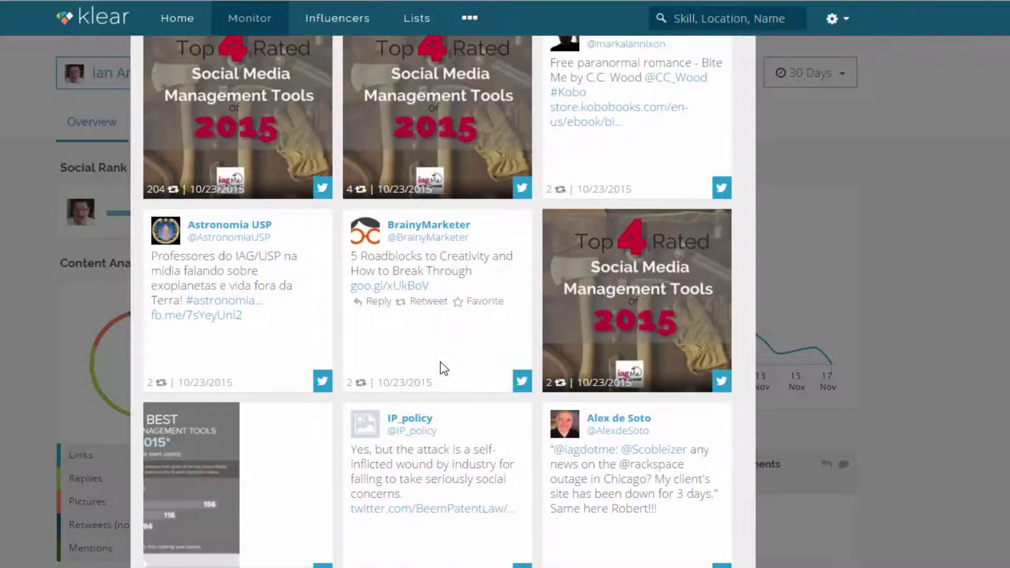
scroll(440, 363, "down", 6)
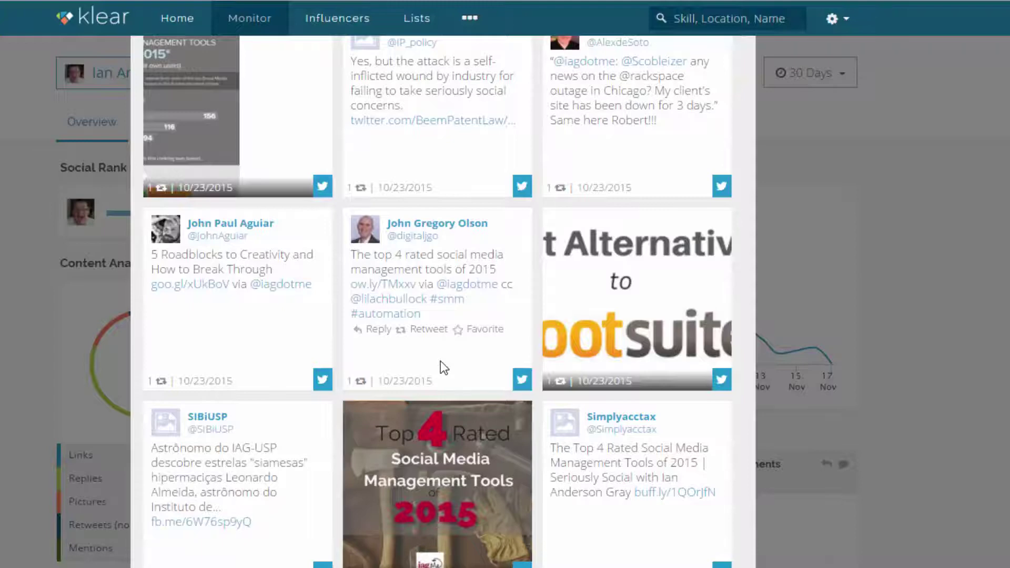
scroll(442, 363, "down", 7)
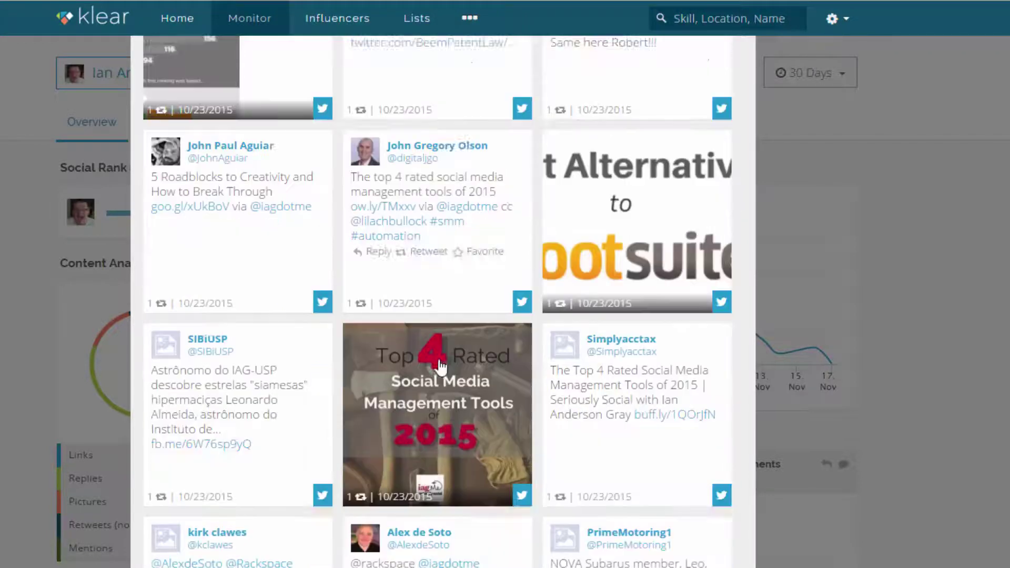
scroll(442, 368, "down", 3)
scroll(441, 368, "up", 15)
left_click(958, 108)
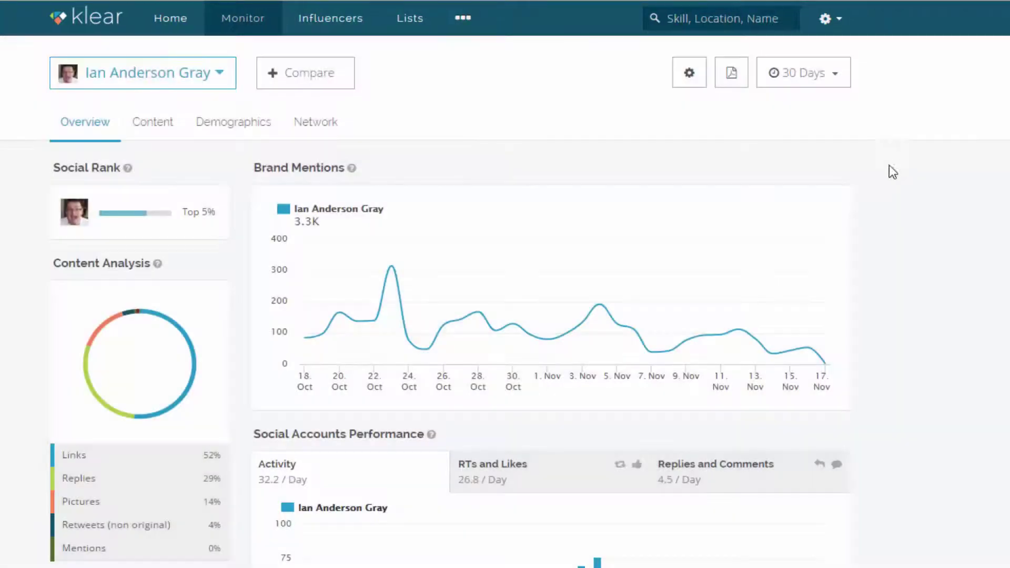
mouse_move(396, 270)
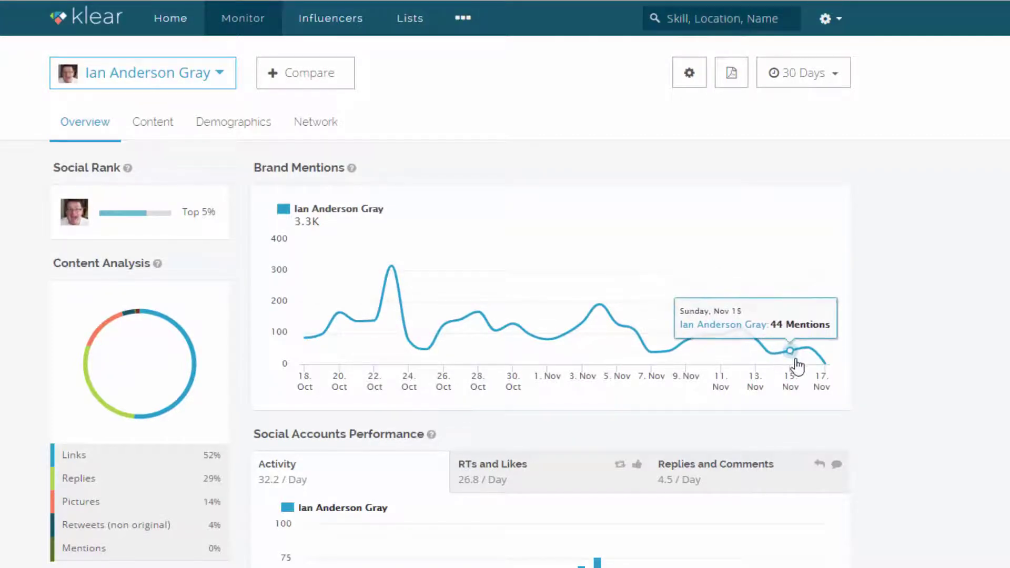
scroll(686, 325, "down", 3)
scroll(686, 325, "down", 2)
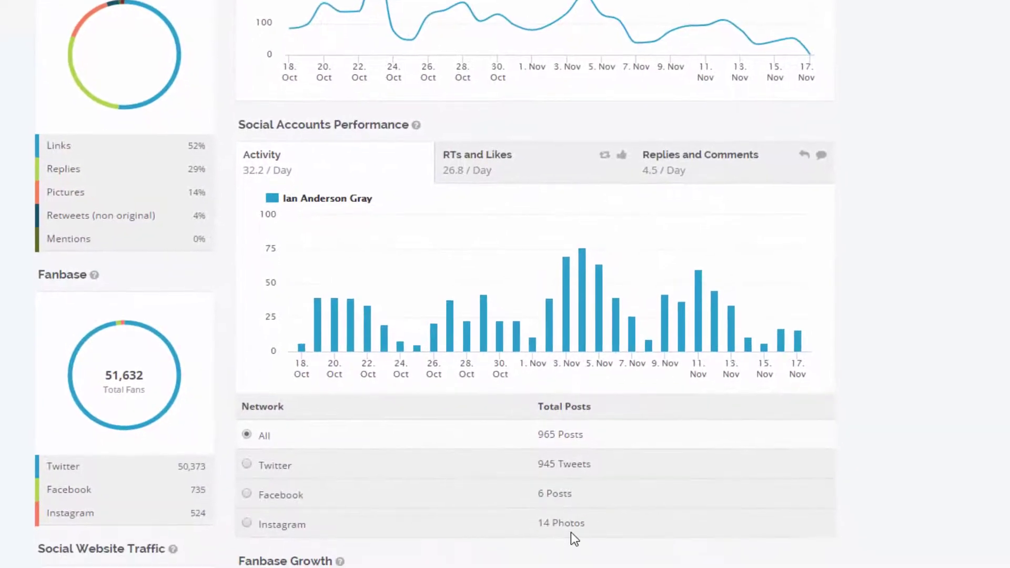
left_click(492, 166)
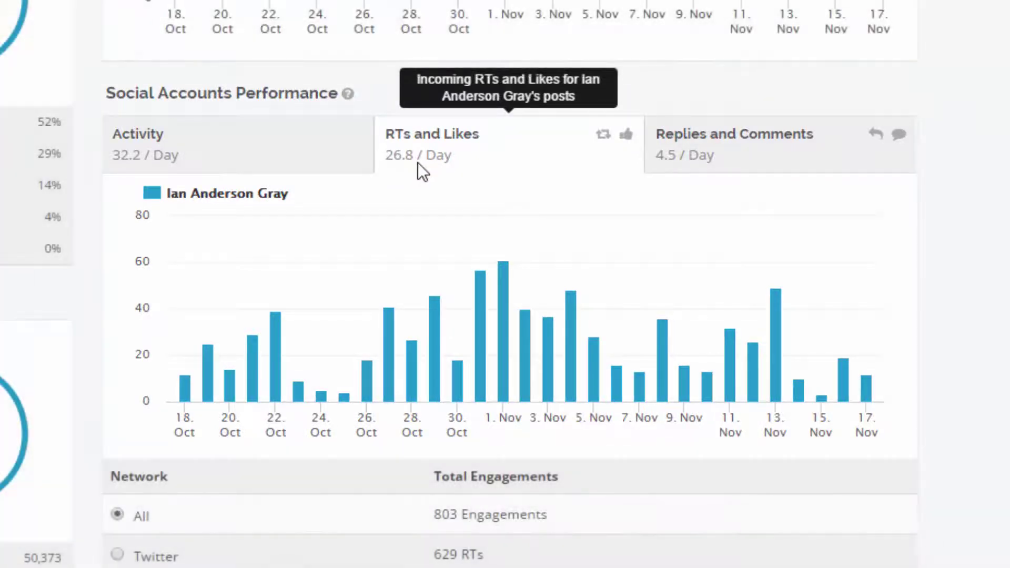
left_click(735, 158)
scroll(736, 184, "down", 4)
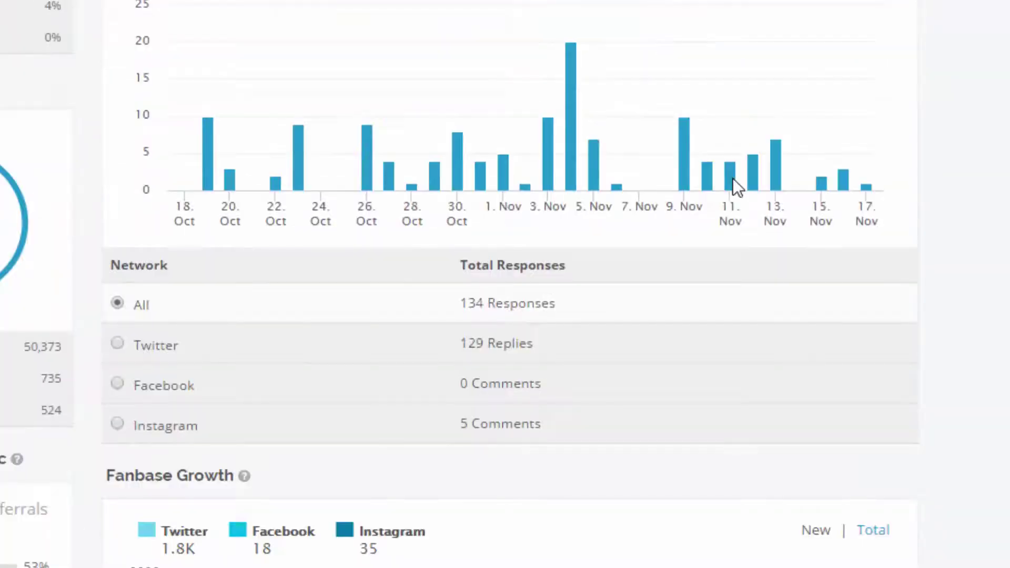
scroll(493, 264, "down", 3)
scroll(766, 504, "up", 6)
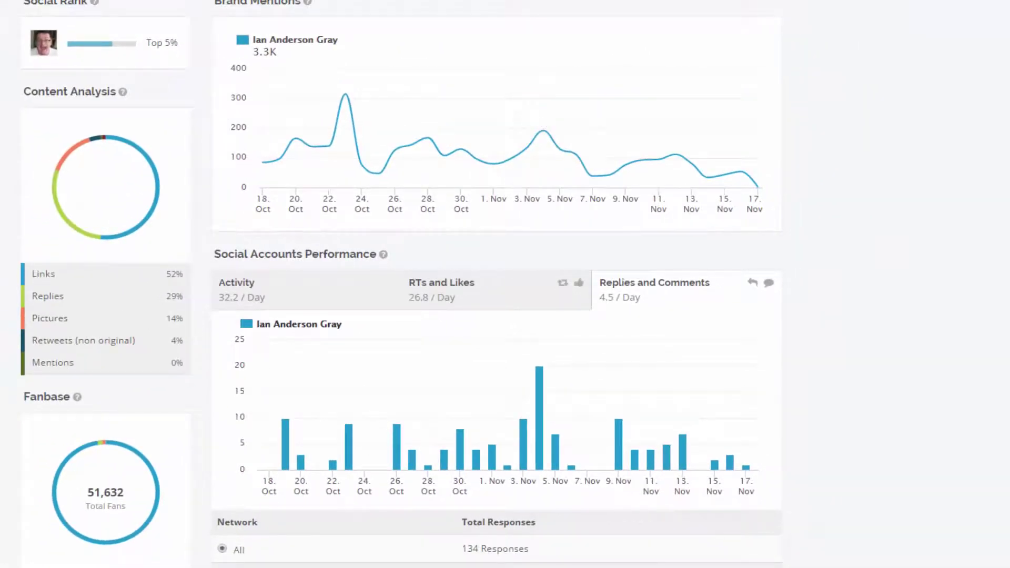
Step: Tick two more influencer profiles in the Compare dropdown to overlay them on the Overview charts
left_click(247, 44)
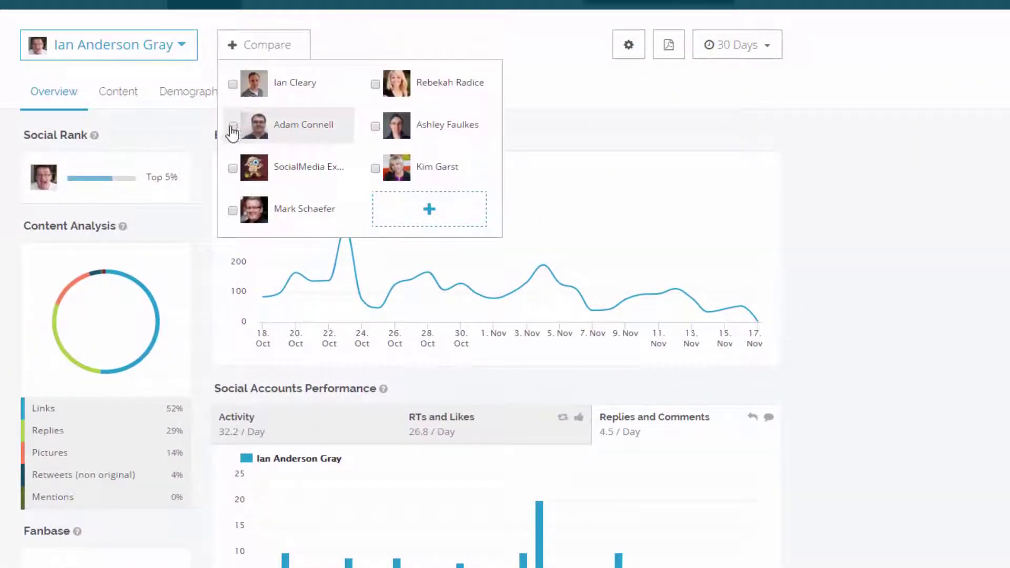
left_click(233, 127)
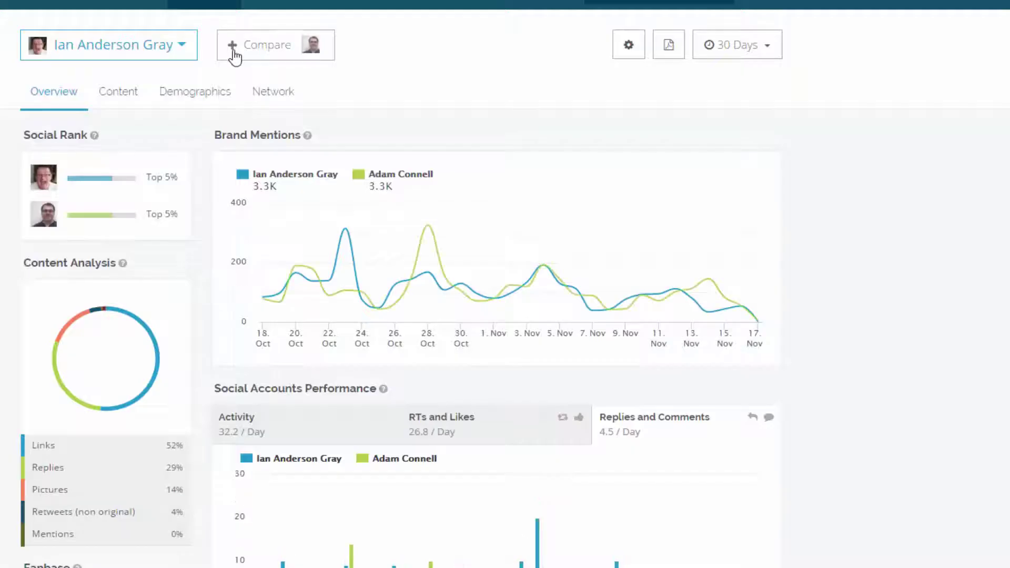
left_click(232, 48)
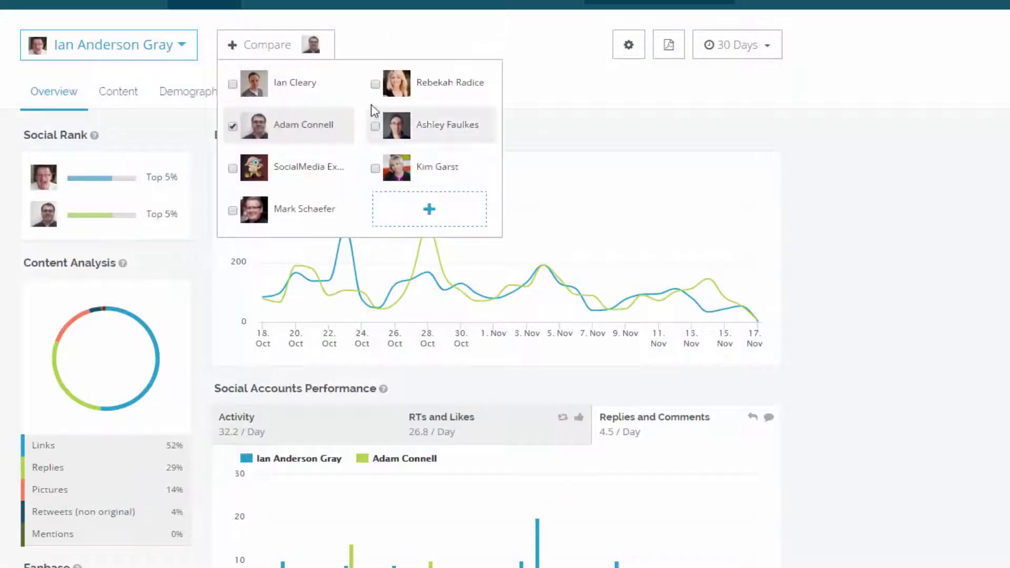
left_click(375, 85)
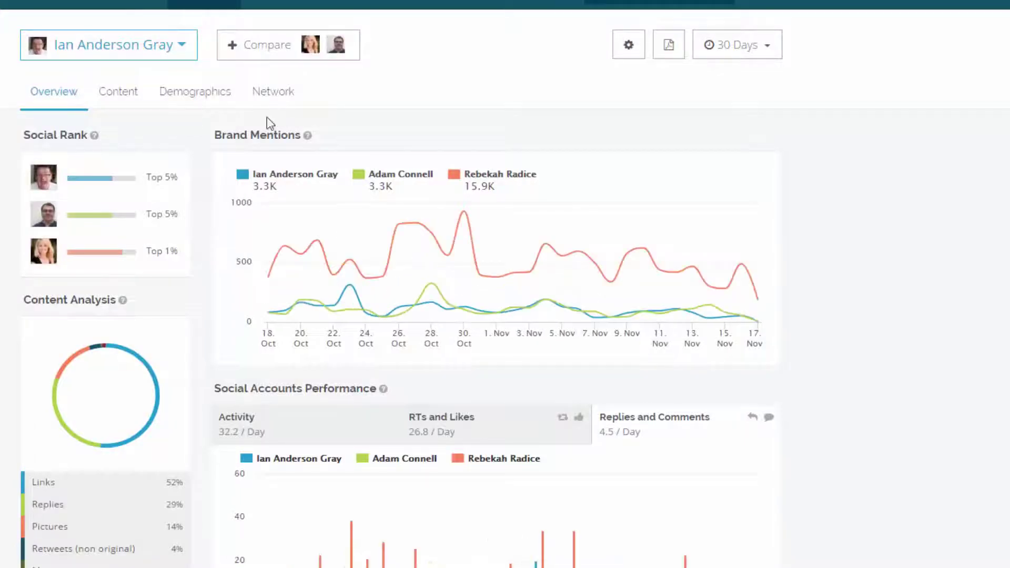
mouse_move(310, 273)
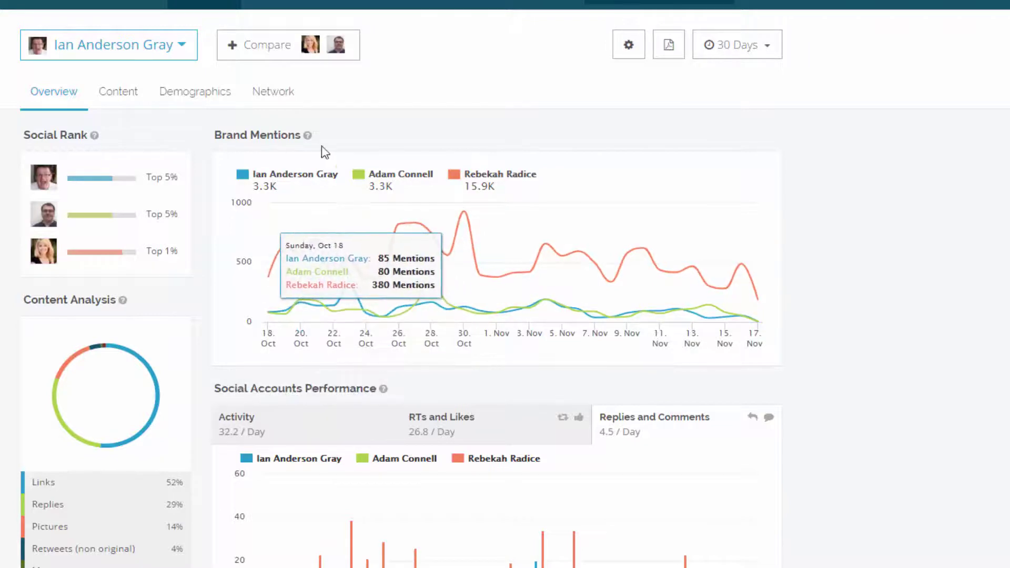
scroll(417, 321, "down", 3)
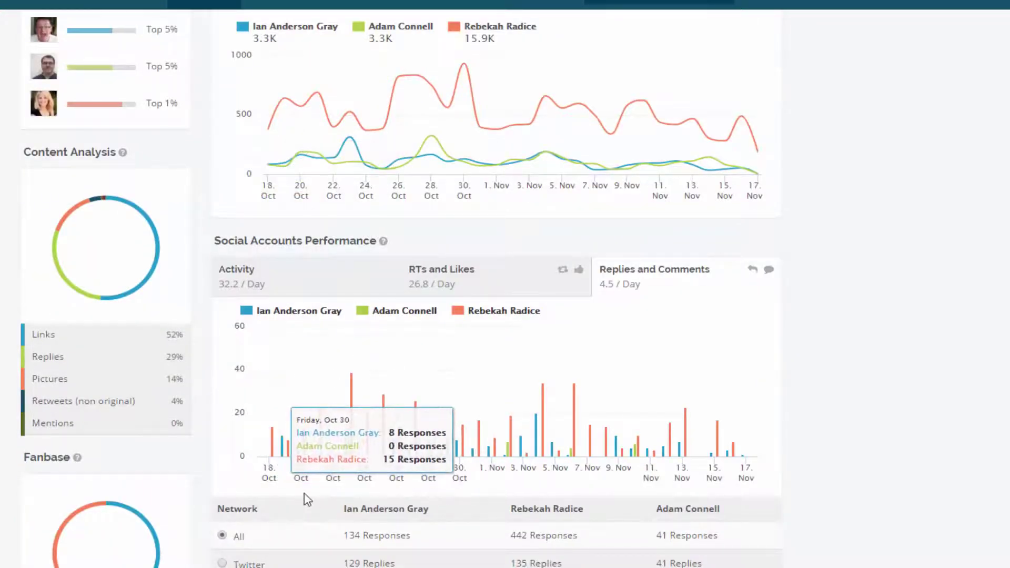
left_click(506, 292)
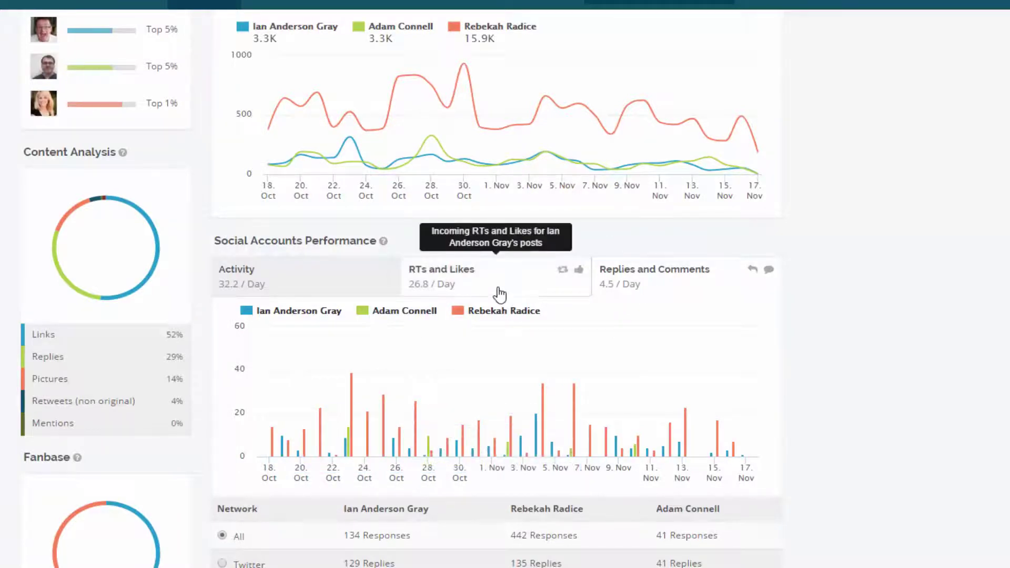
left_click(673, 279)
mouse_move(536, 421)
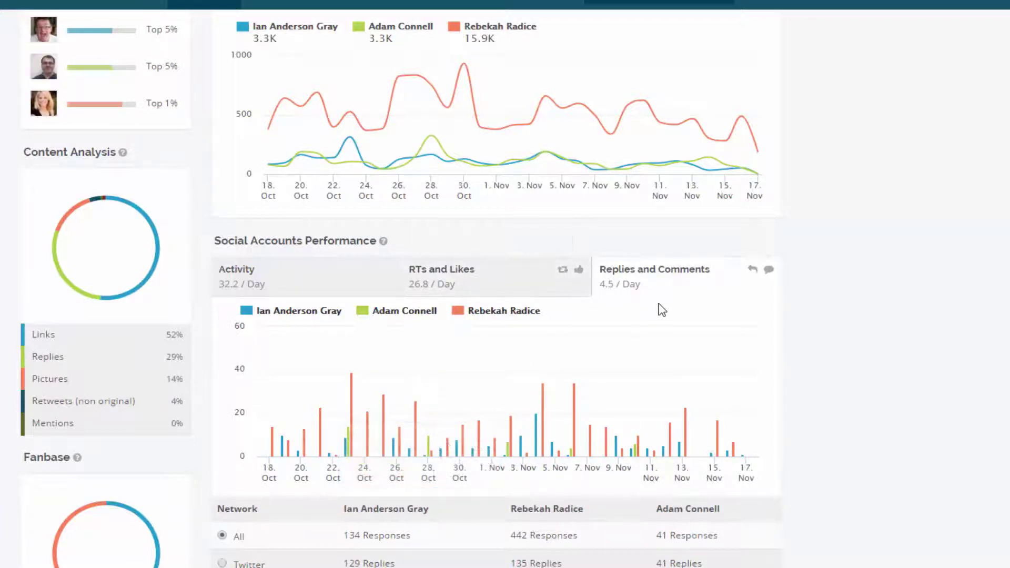
scroll(662, 315, "up", 3)
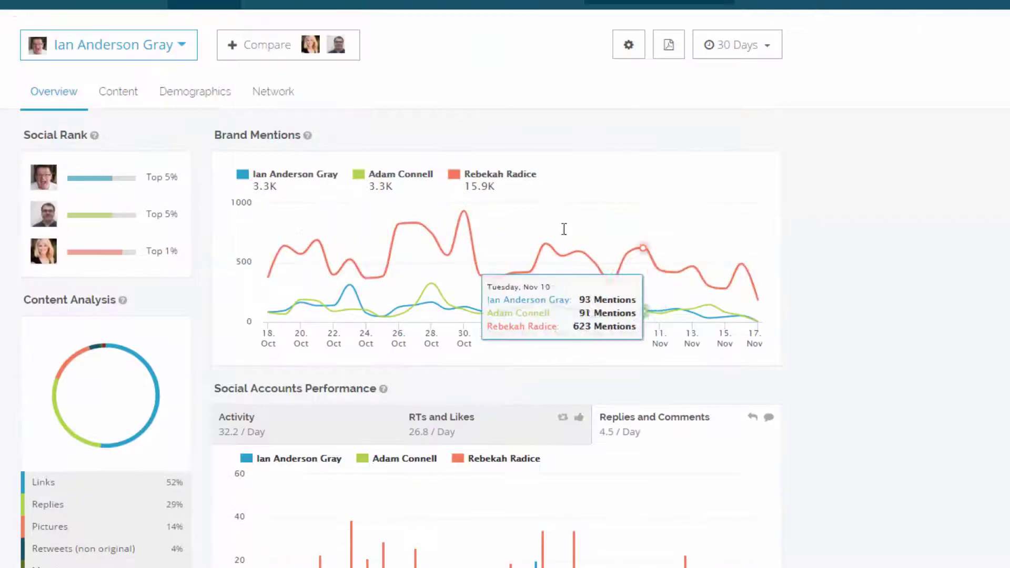
Step: Browse the three profiles' audience Demographics comparison section by section, then open the workspace menu
left_click(176, 100)
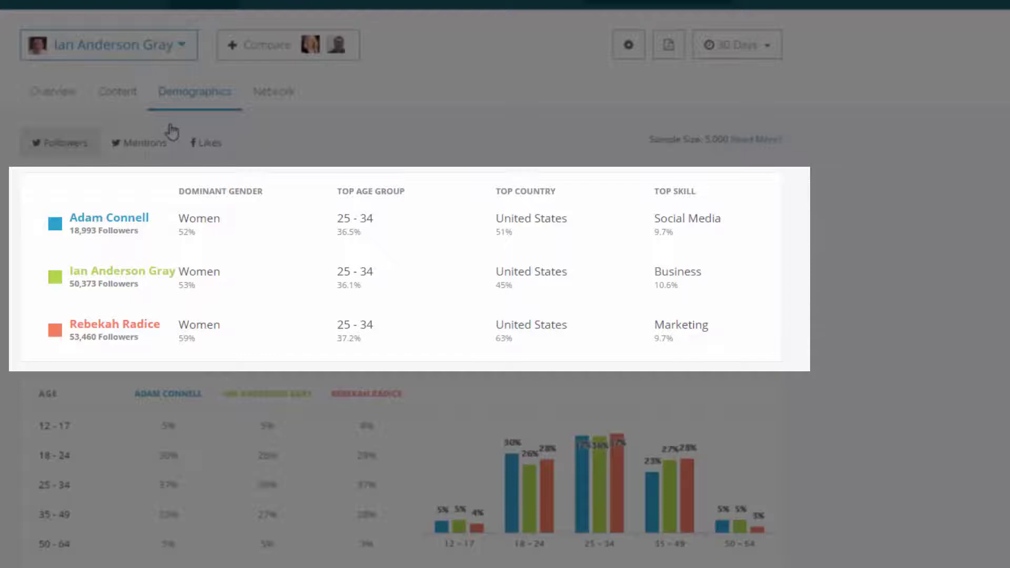
scroll(271, 323, "down", 2)
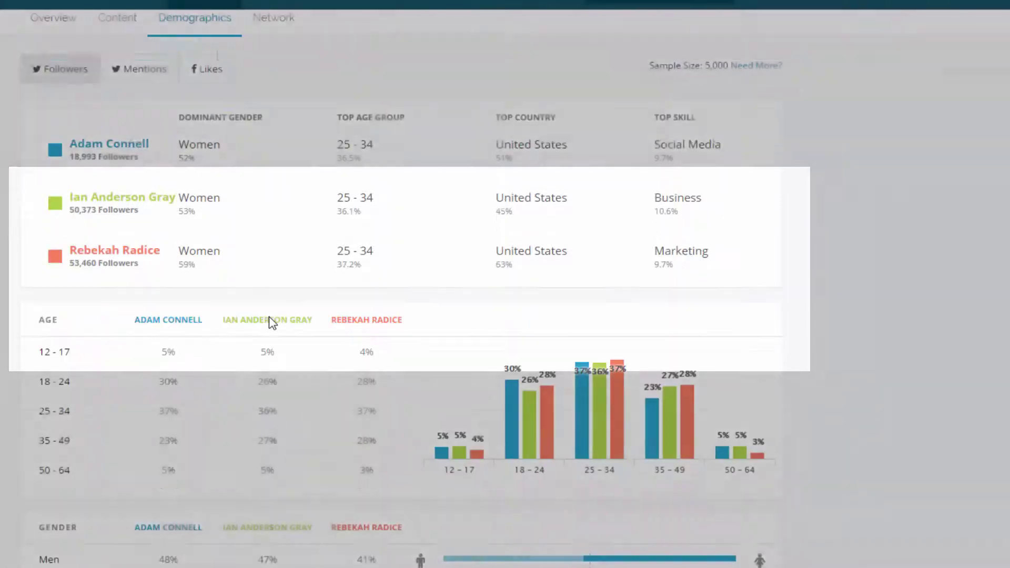
scroll(284, 324, "down", 7)
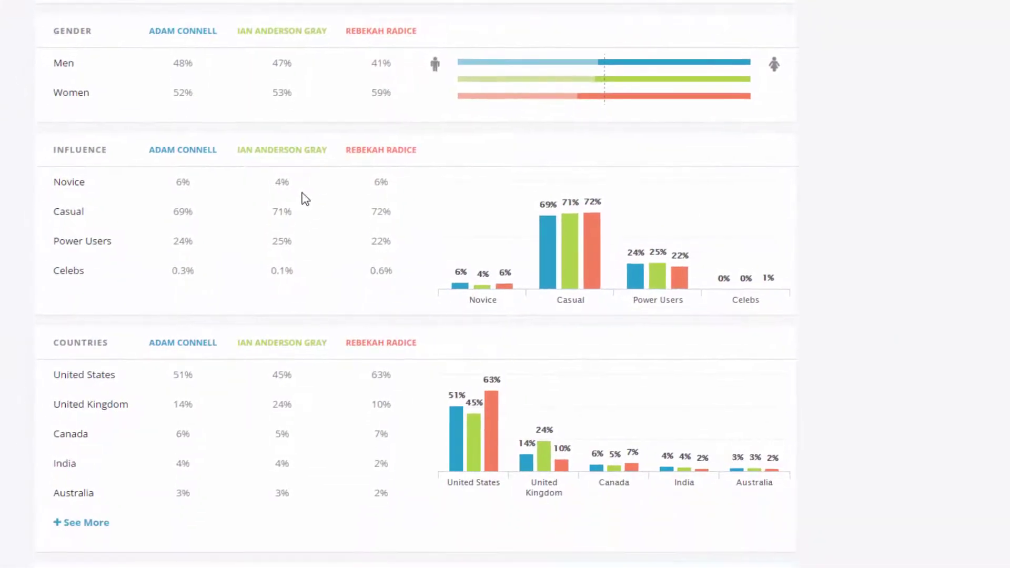
scroll(305, 199, "down", 4)
scroll(305, 199, "down", 10)
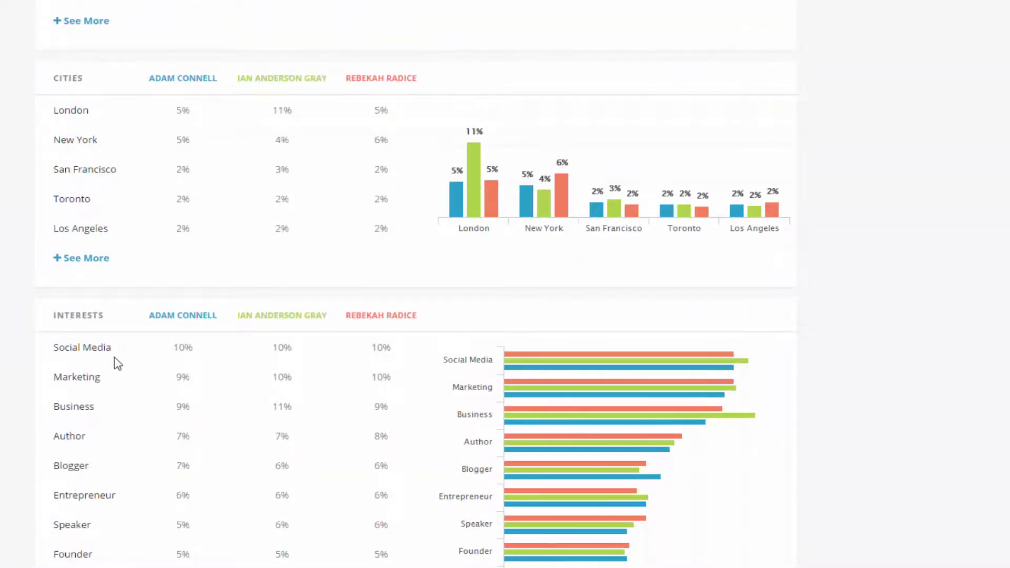
scroll(89, 342, "down", 6)
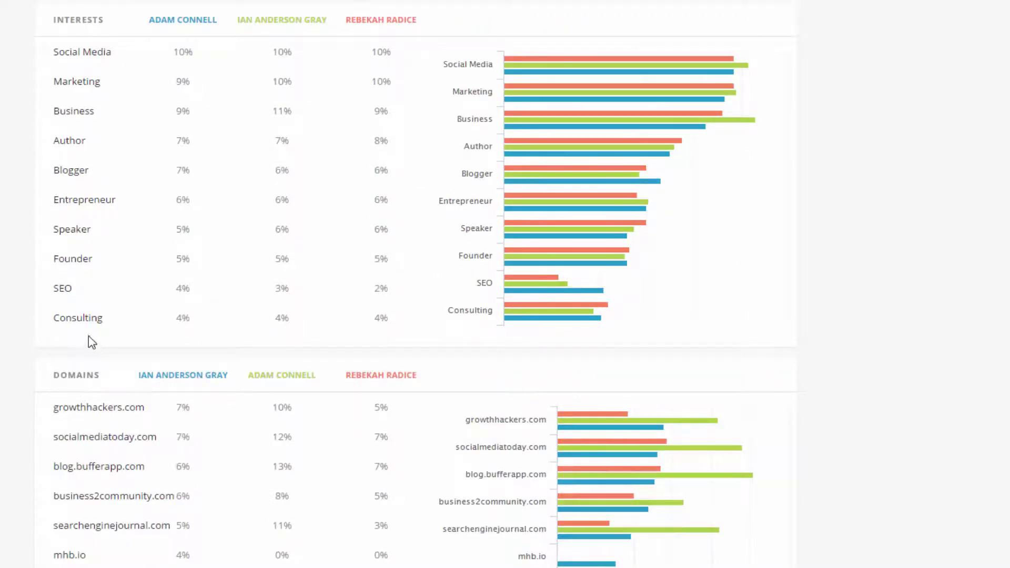
scroll(92, 339, "down", 3)
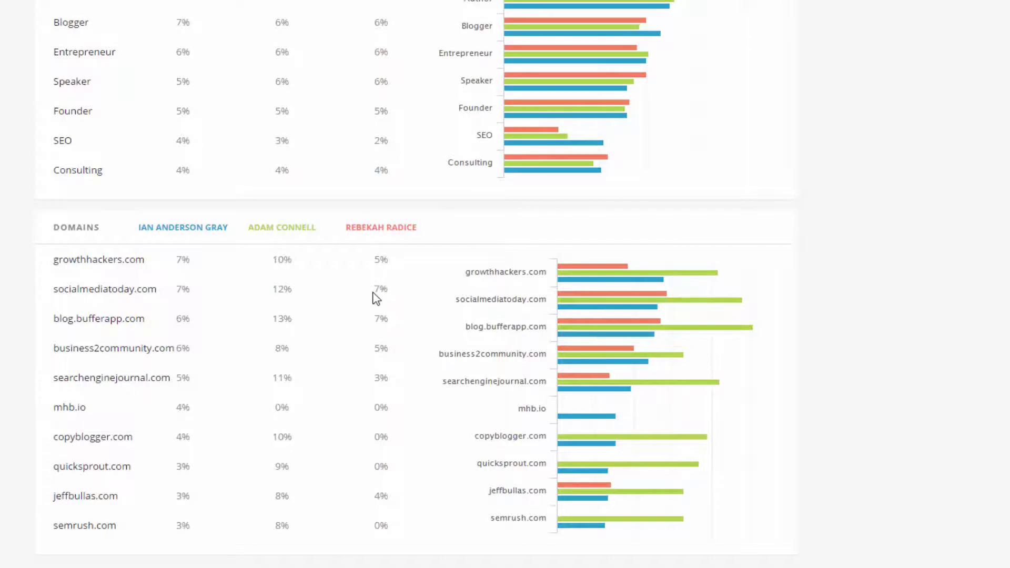
scroll(755, 253, "up", 10)
left_click(776, 0)
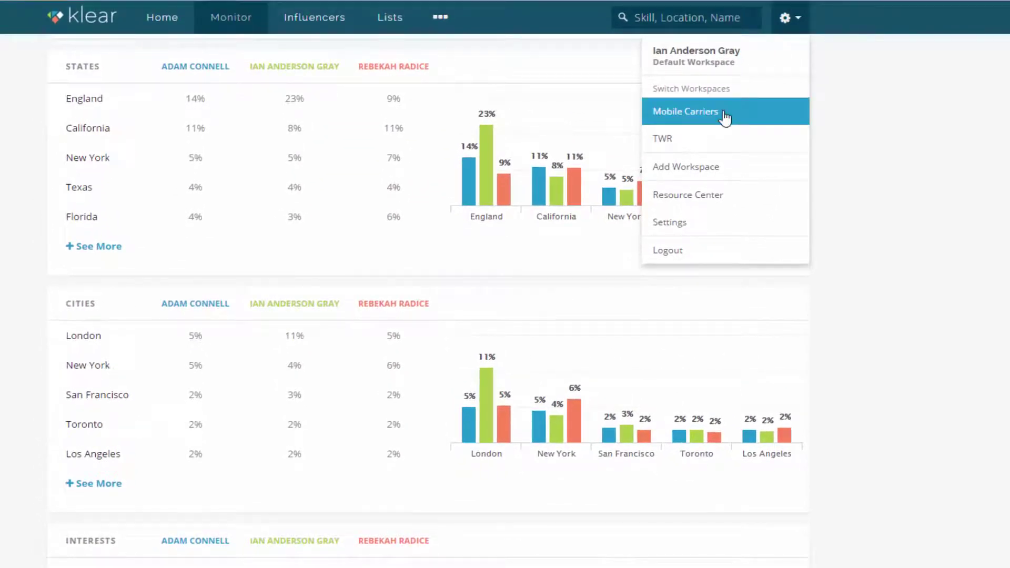
Step: In Mobile Carriers, compare the Three monitor against O2 in the UK, Vodafone UK and EE
left_click(725, 117)
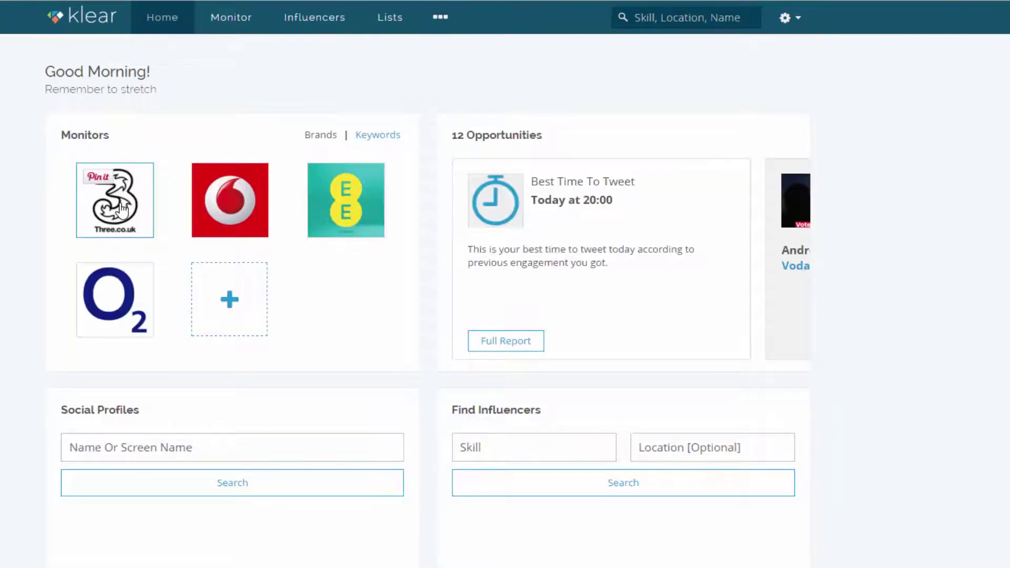
left_click(122, 209)
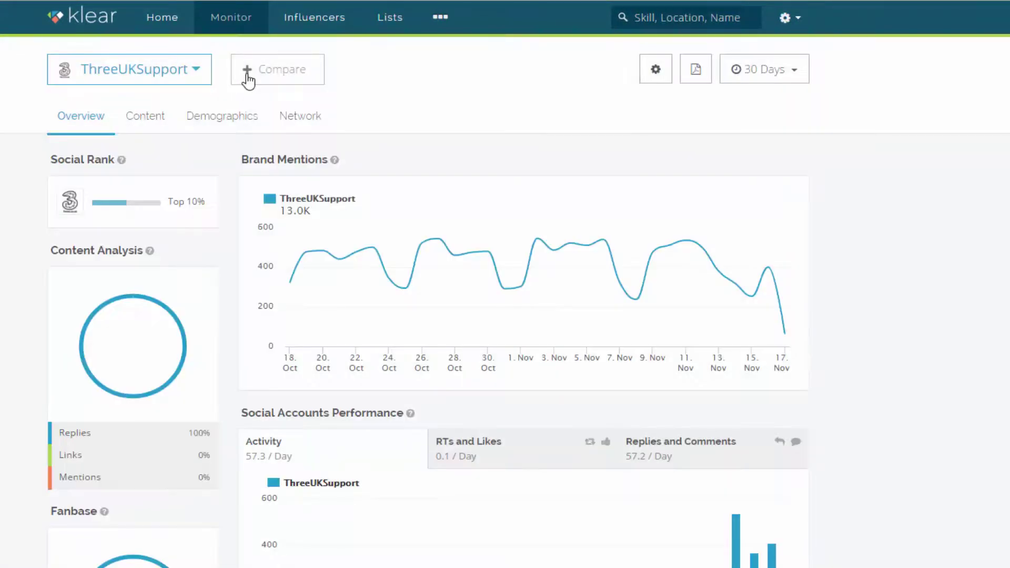
left_click(248, 73)
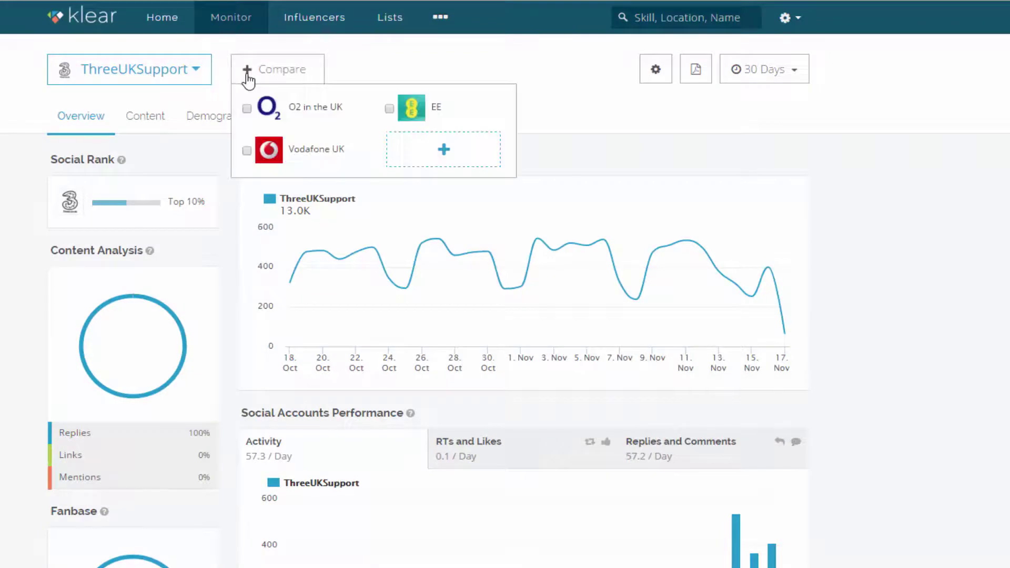
left_click(251, 122)
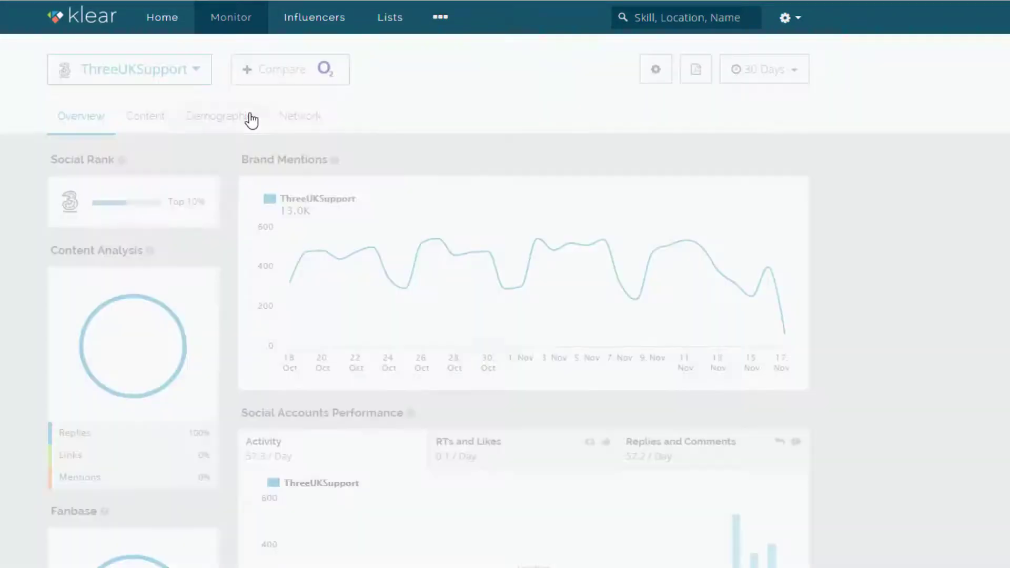
left_click(248, 76)
left_click(250, 154)
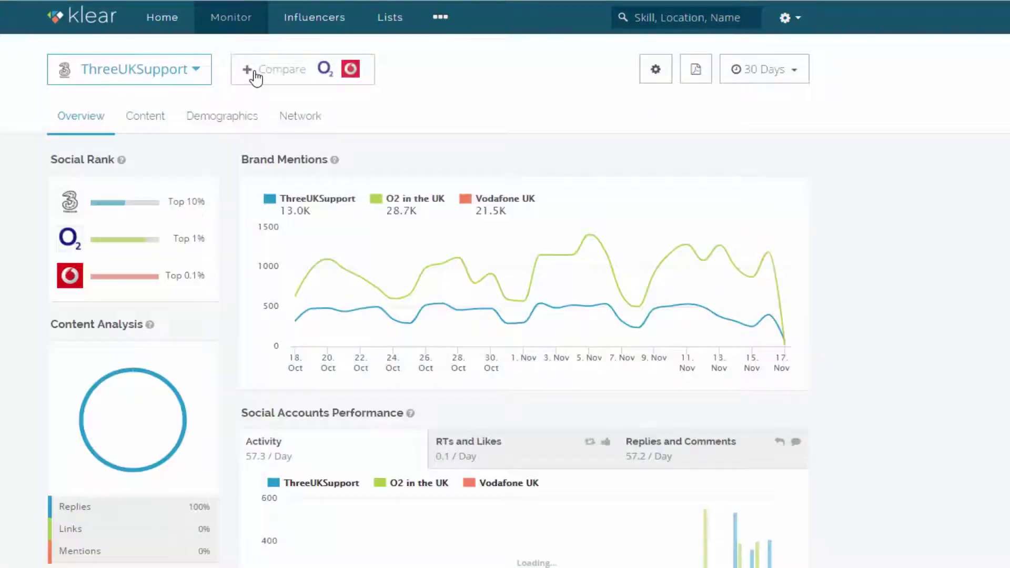
left_click(253, 77)
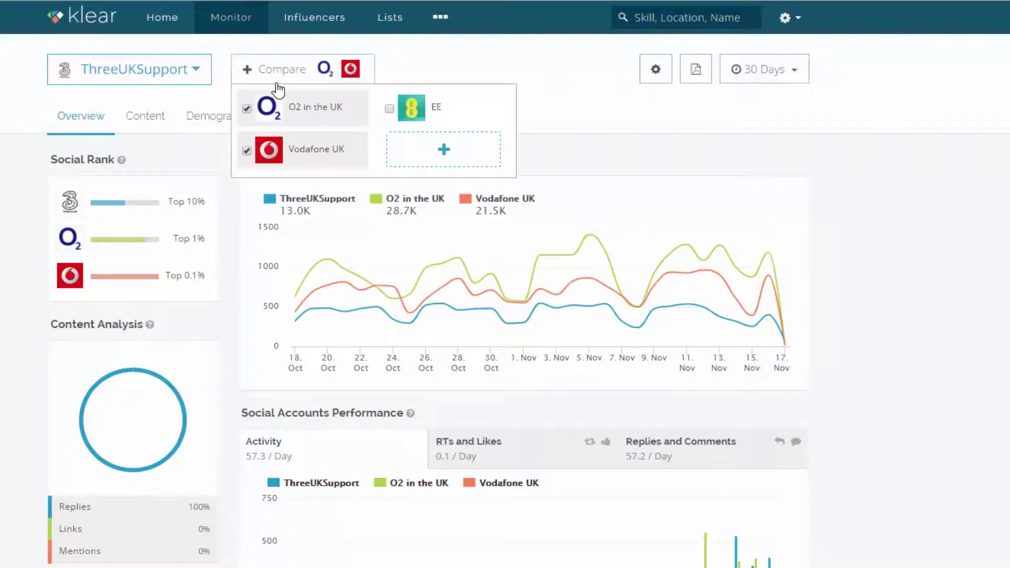
left_click(390, 111)
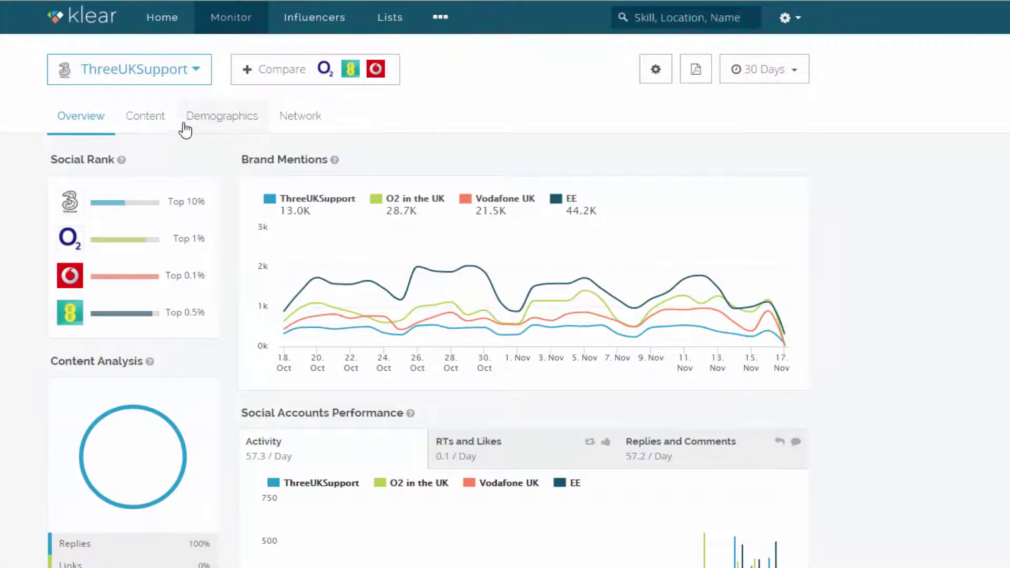
Step: Browse the four carriers' Demographics comparison, including age groups and gender split
left_click(220, 118)
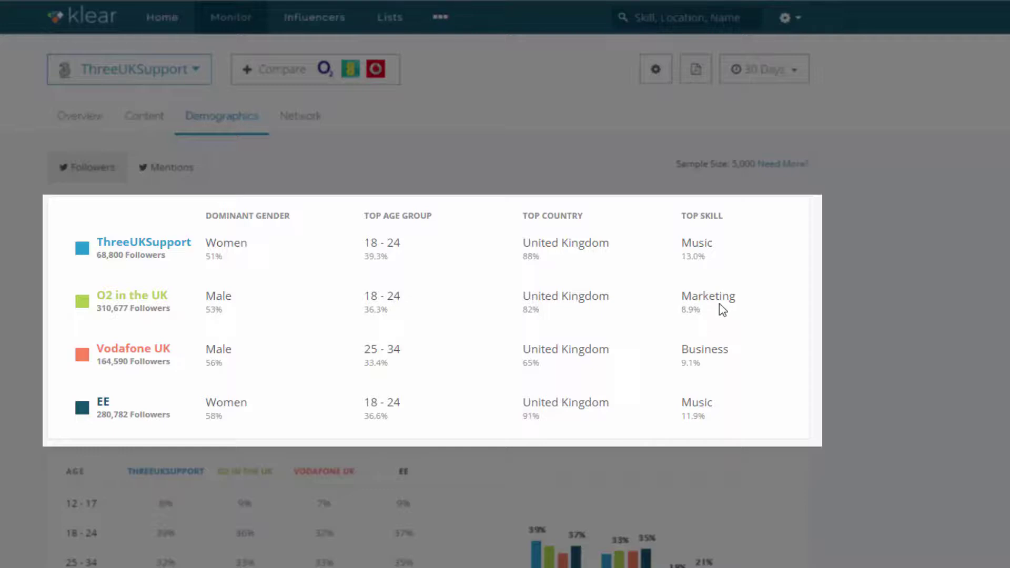
scroll(721, 310, "down", 5)
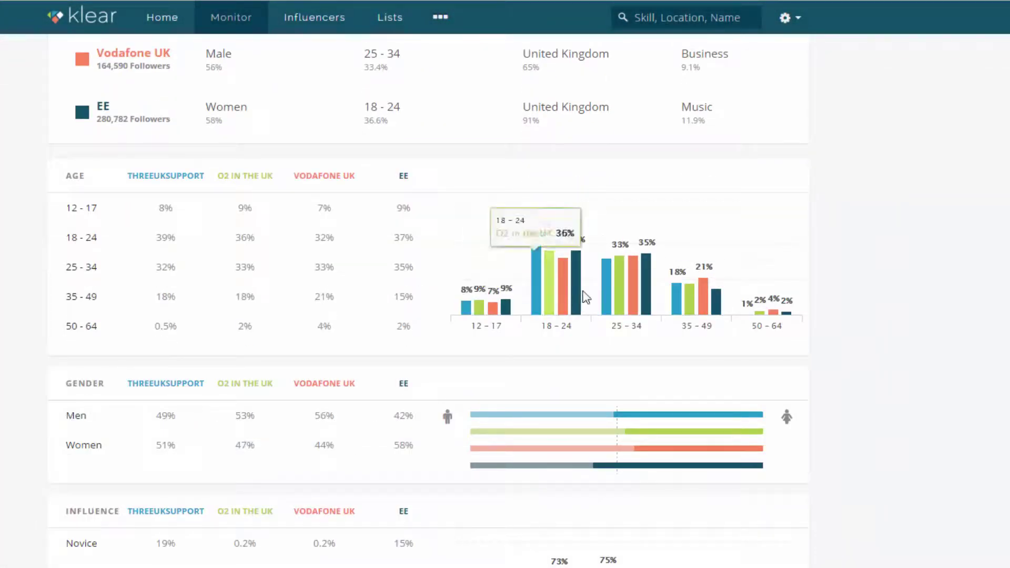
scroll(526, 298, "down", 3)
scroll(262, 295, "down", 12)
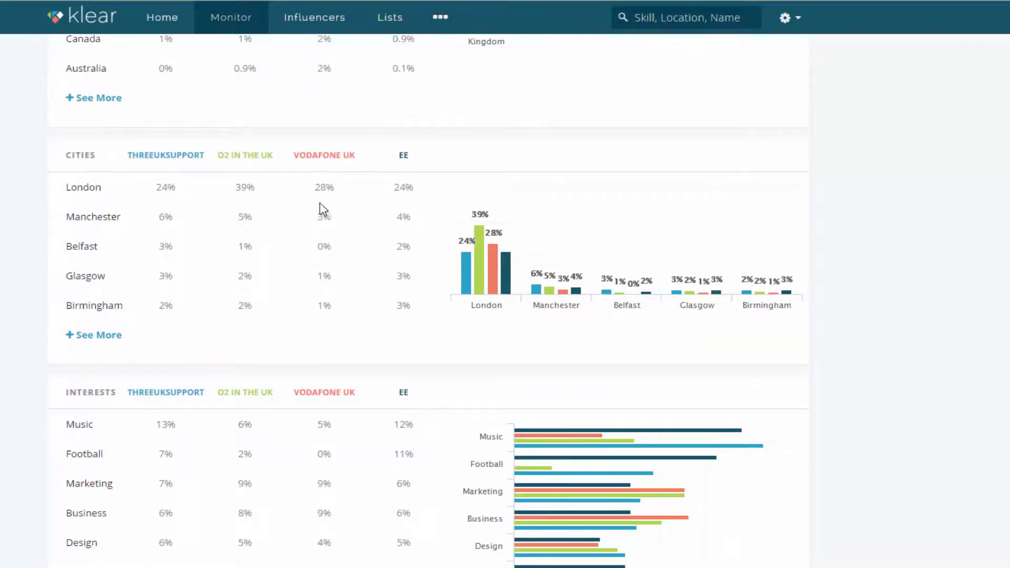
scroll(257, 255, "down", 3)
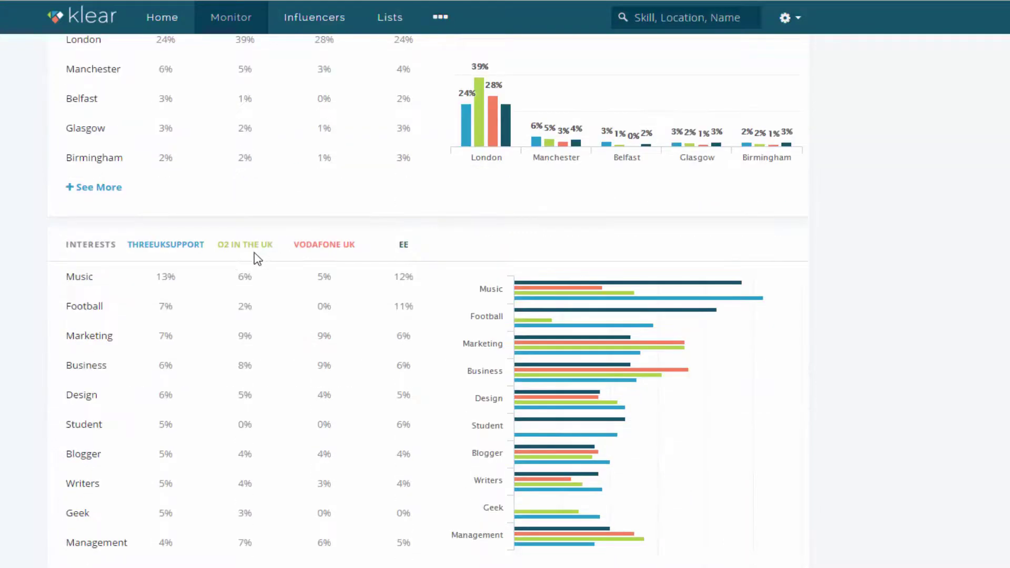
scroll(485, 347, "down", 15)
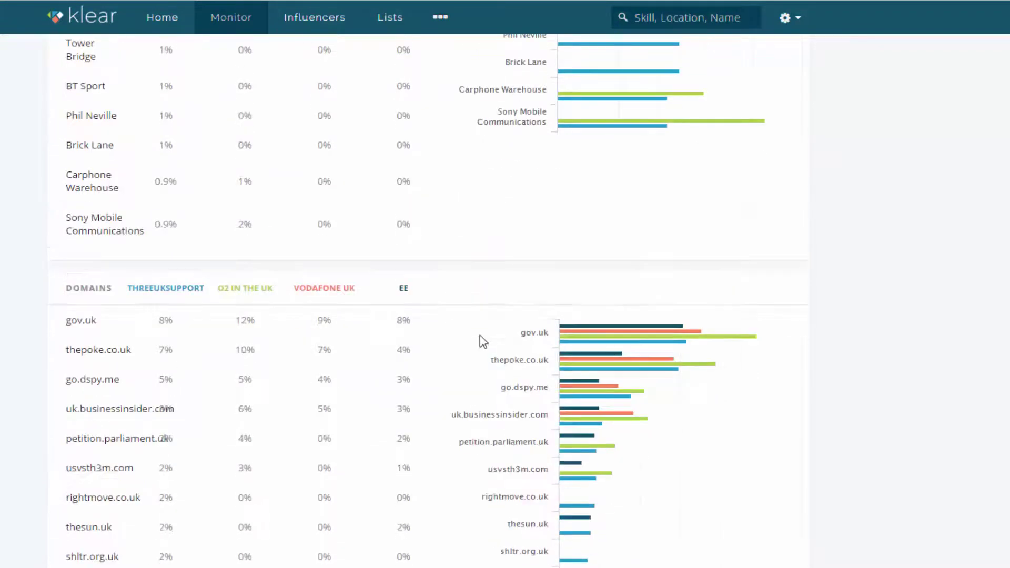
scroll(483, 337, "up", 17)
scroll(481, 332, "down", 17)
scroll(143, 371, "up", 20)
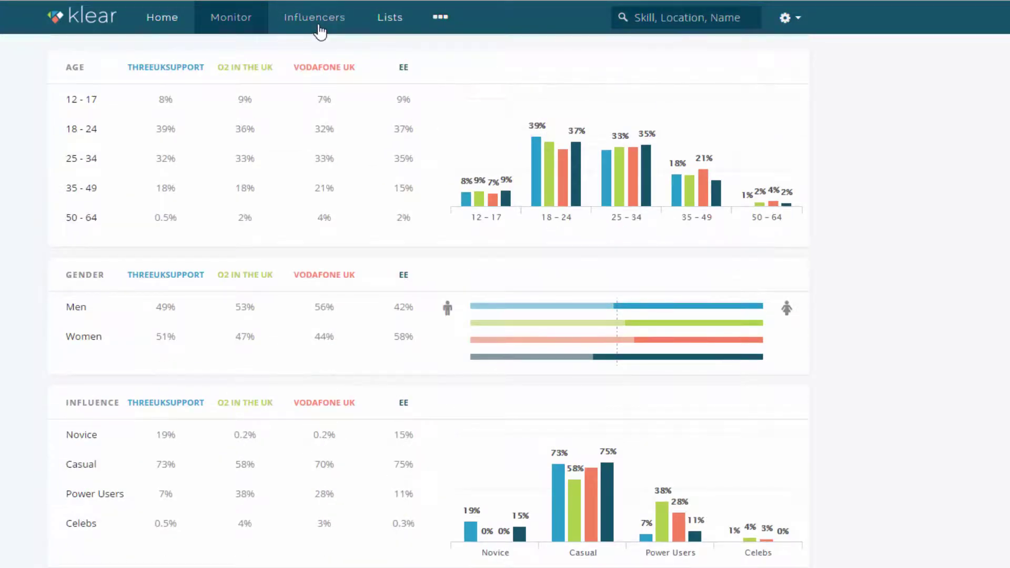
Step: Search influencers by the Business skill, filter to Power Users, and expand locations to United Kingdom
left_click(318, 24)
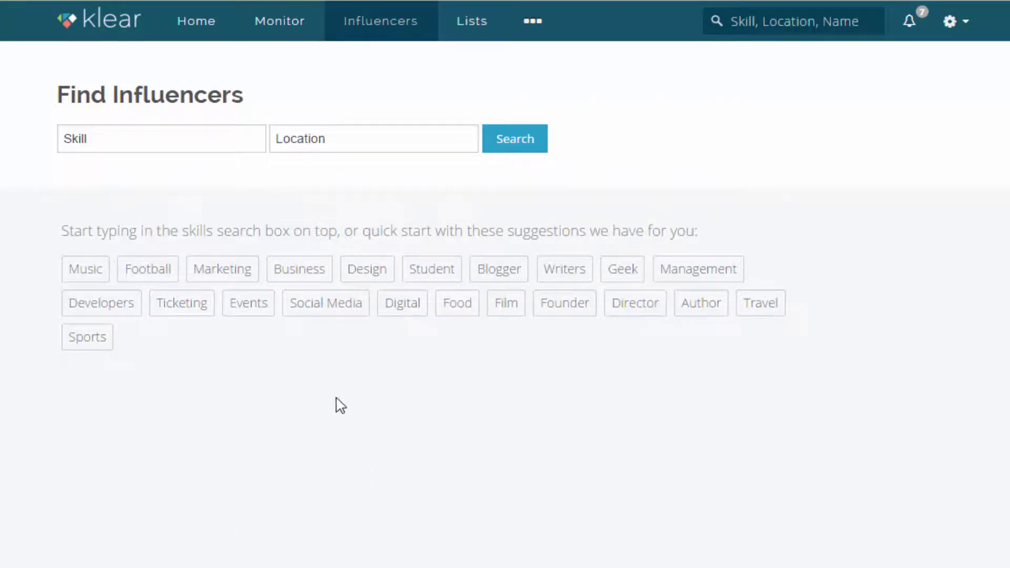
left_click(285, 269)
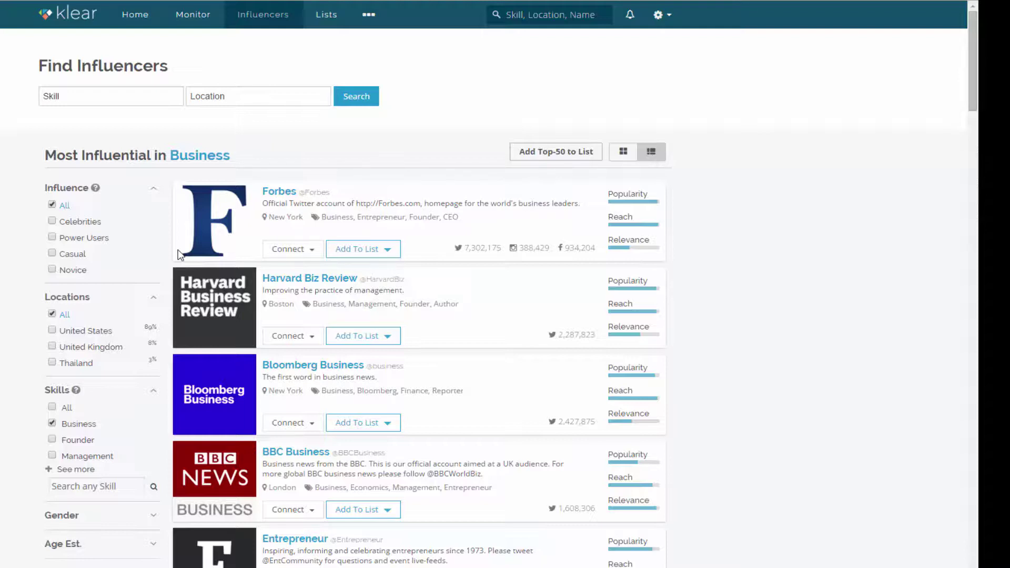
left_click(52, 238)
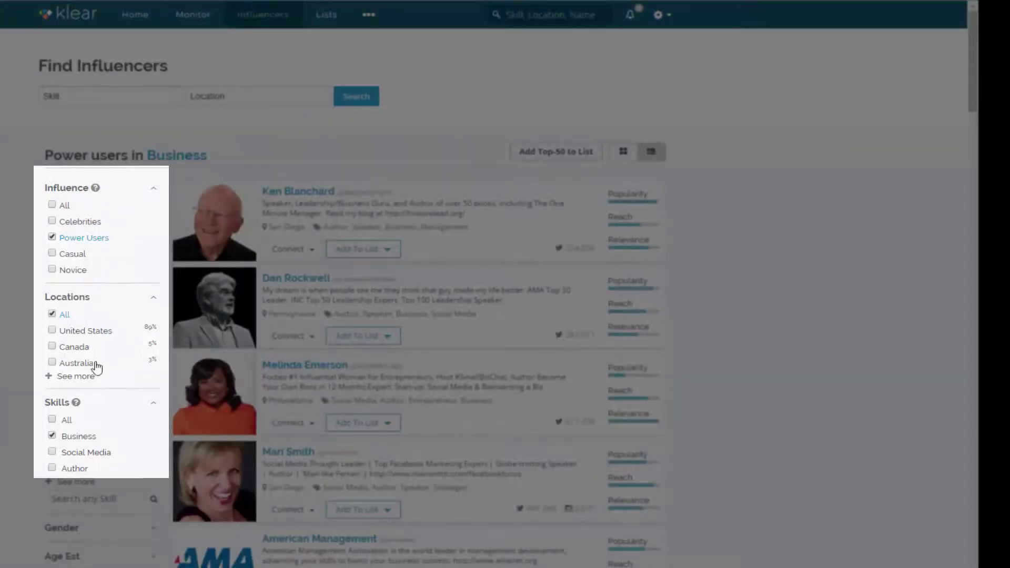
left_click(68, 376)
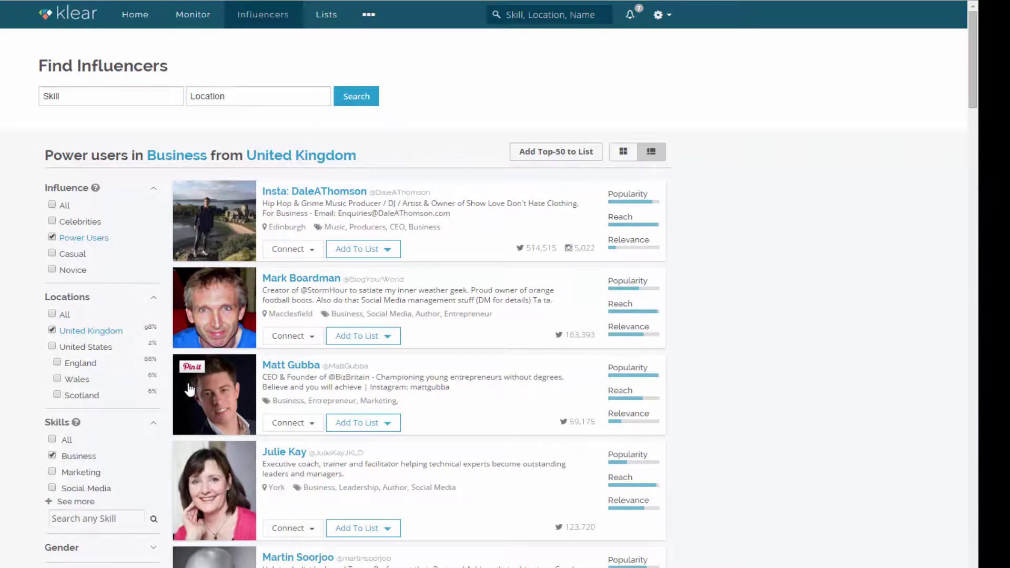
scroll(359, 338, "down", 1)
scroll(358, 339, "down", 10)
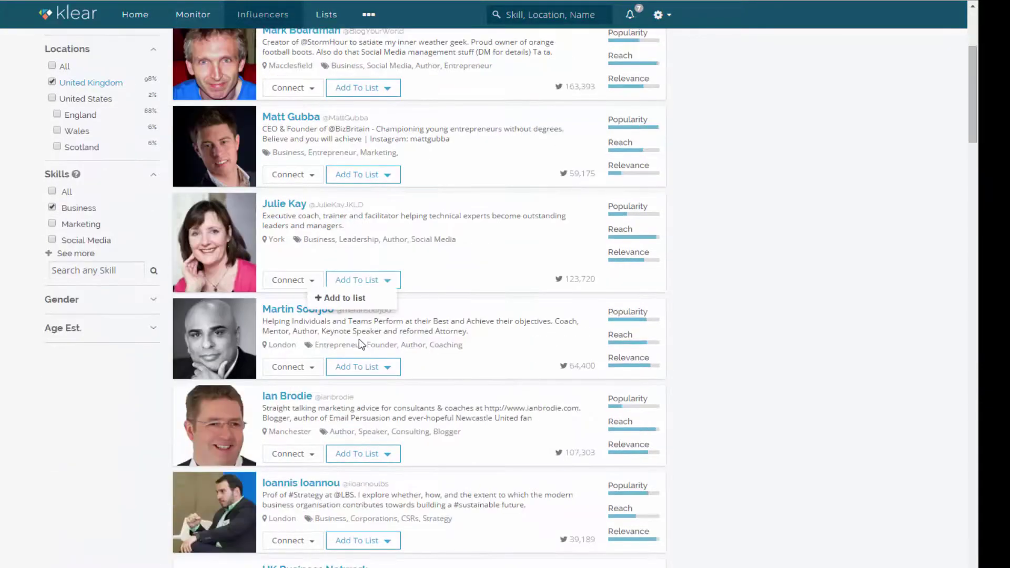
scroll(430, 372, "down", 17)
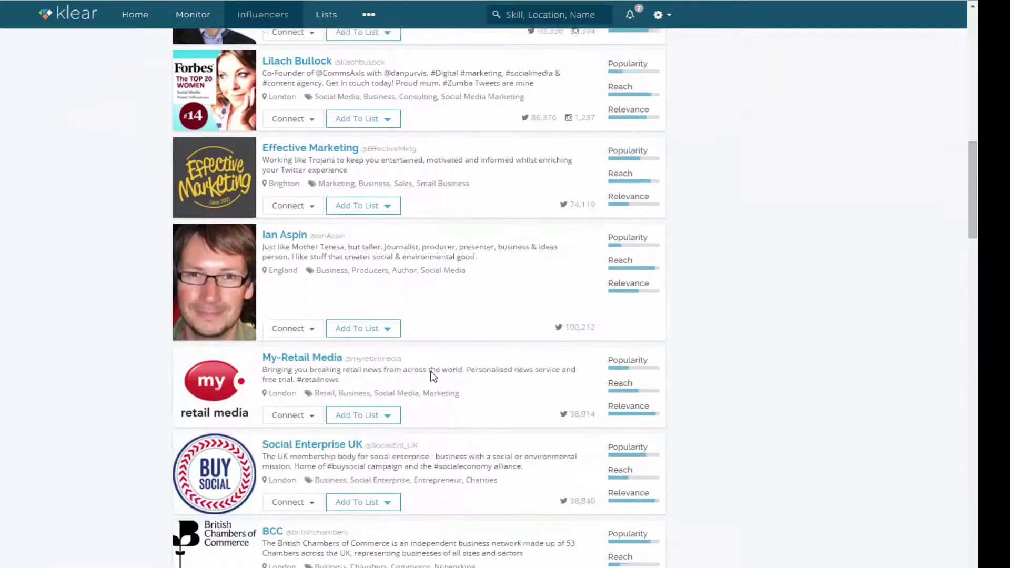
scroll(429, 371, "down", 20)
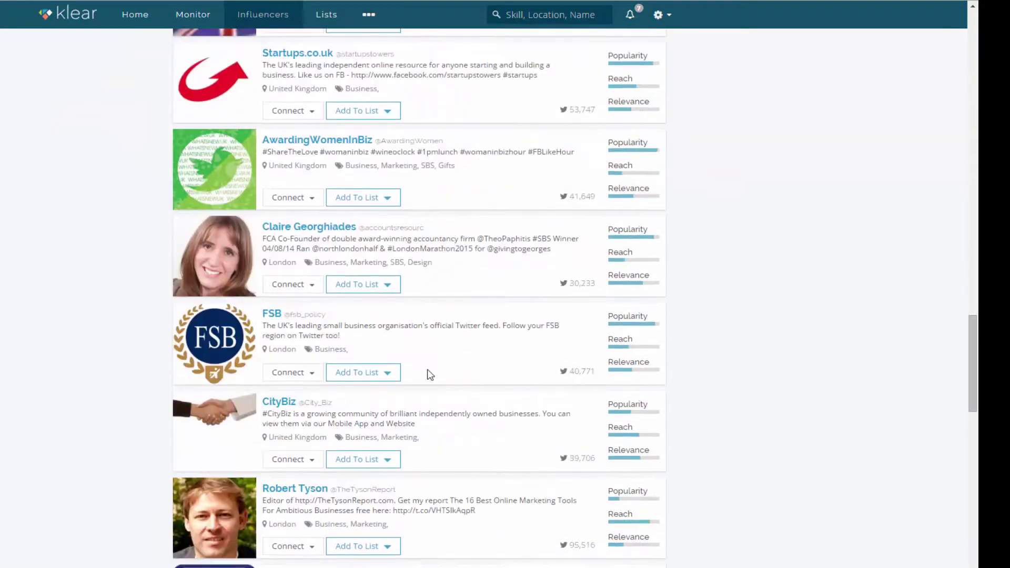
scroll(429, 375, "down", 7)
scroll(428, 375, "down", 1)
left_click(384, 327)
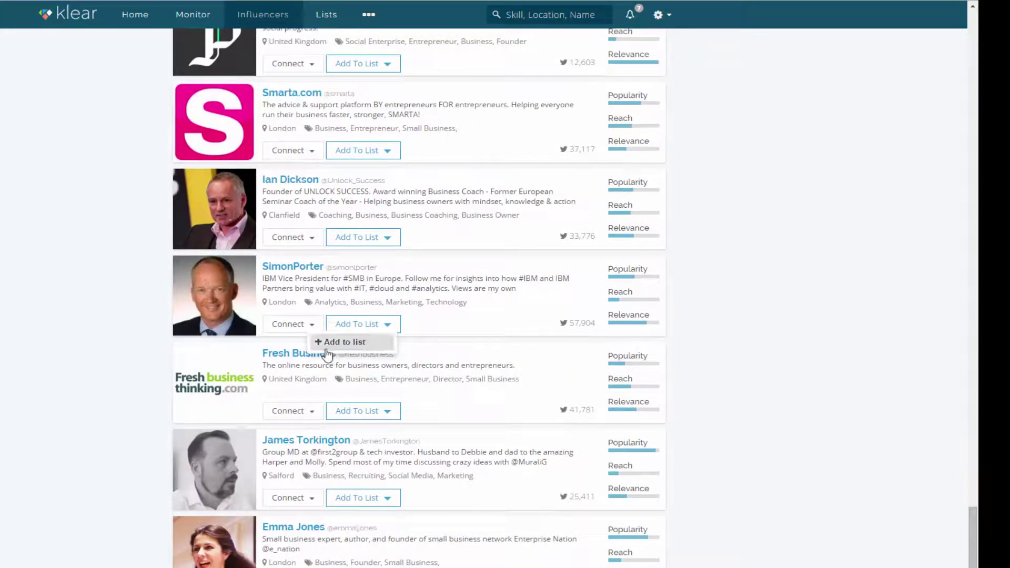
left_click(300, 325)
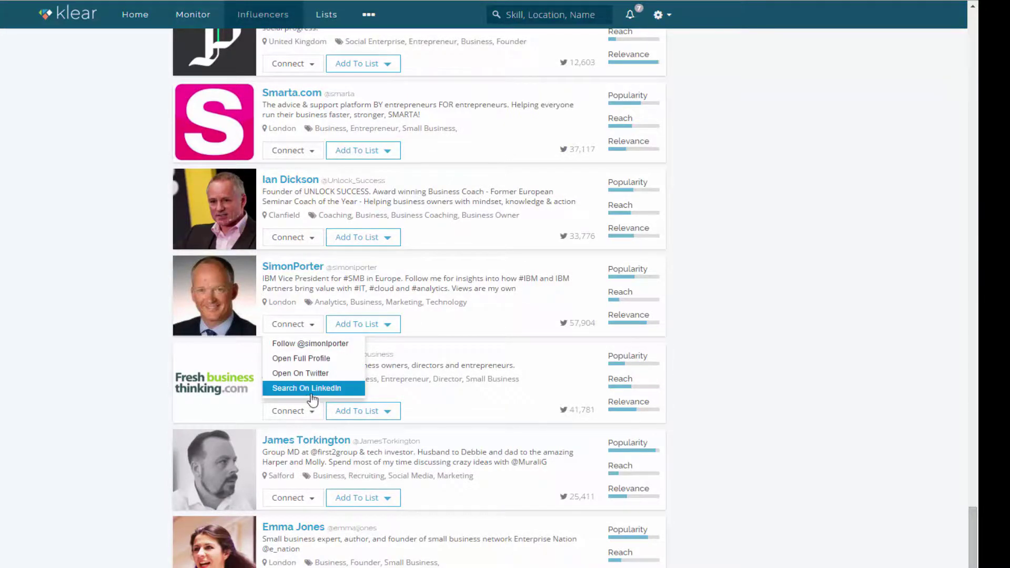
scroll(97, 380, "down", 5)
scroll(90, 368, "down", 5)
scroll(260, 372, "up", 5)
scroll(260, 361, "down", 10)
scroll(323, 379, "up", 5)
scroll(323, 378, "up", 20)
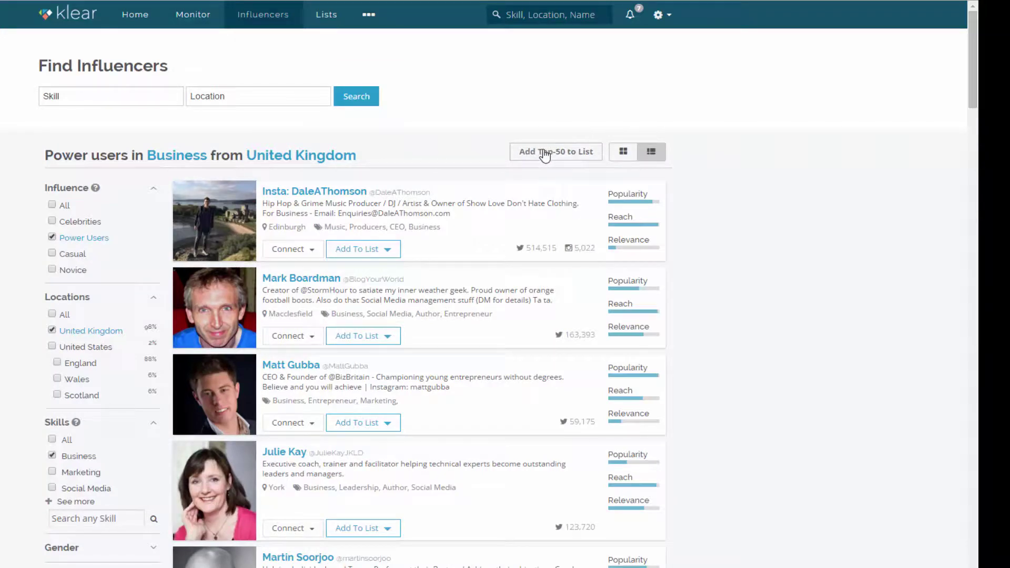
Step: Try adding the top 50 UK Business power users to a list, then dismiss the no-lists notice
left_click(545, 154)
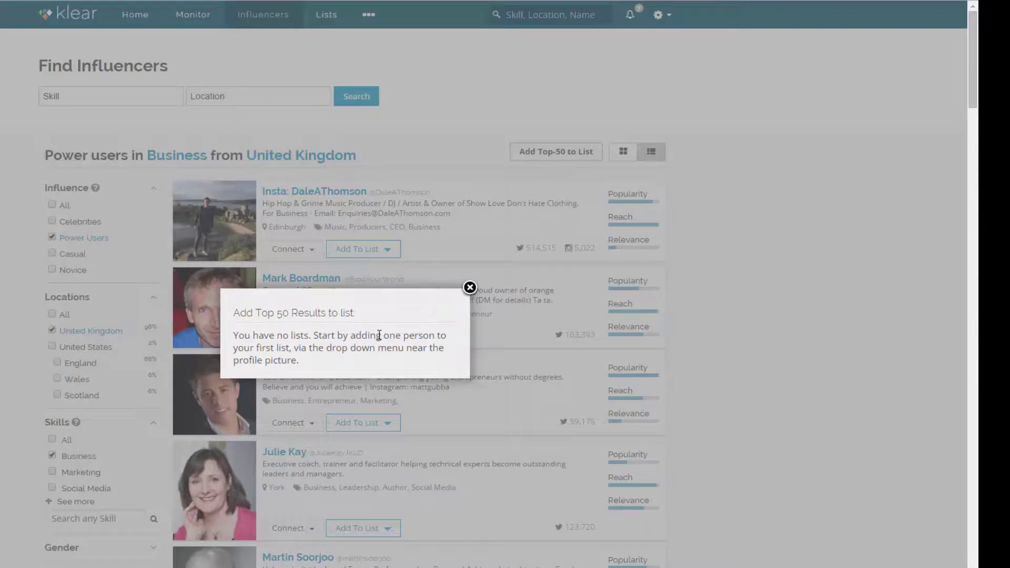
left_click(470, 287)
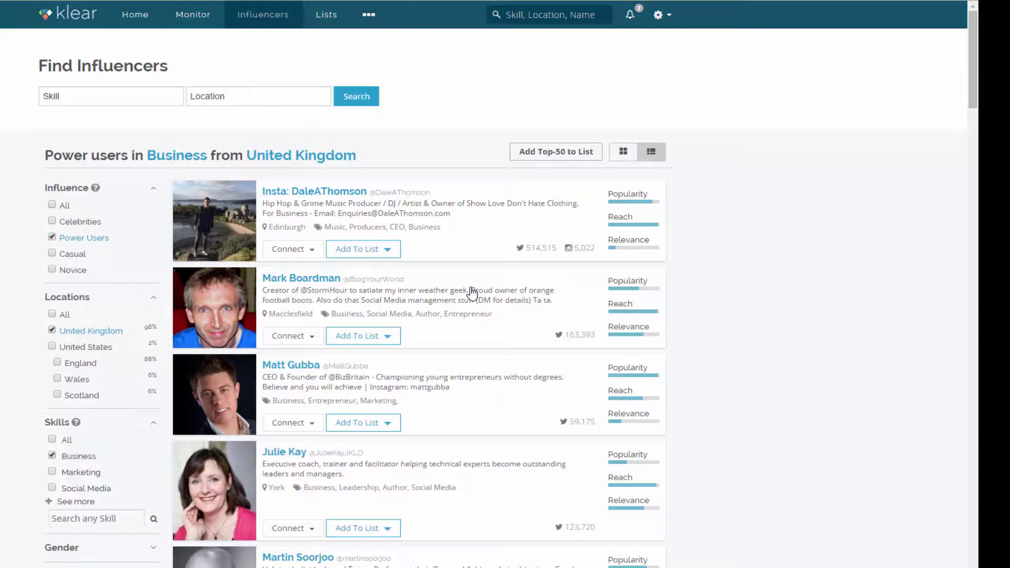
Step: Check the still-empty Lists page and start a new search for Social Media influencers
left_click(328, 21)
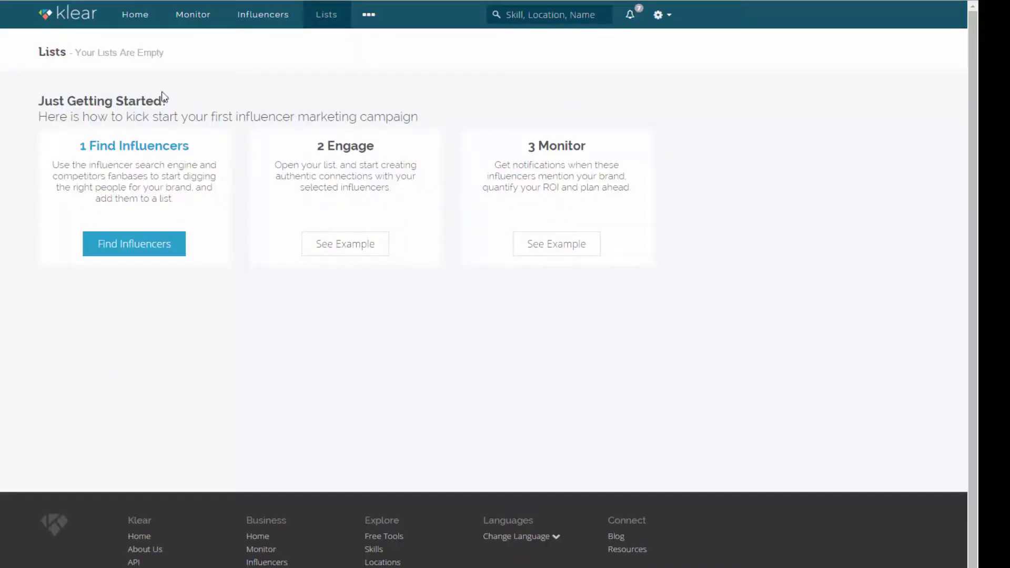
left_click(661, 15)
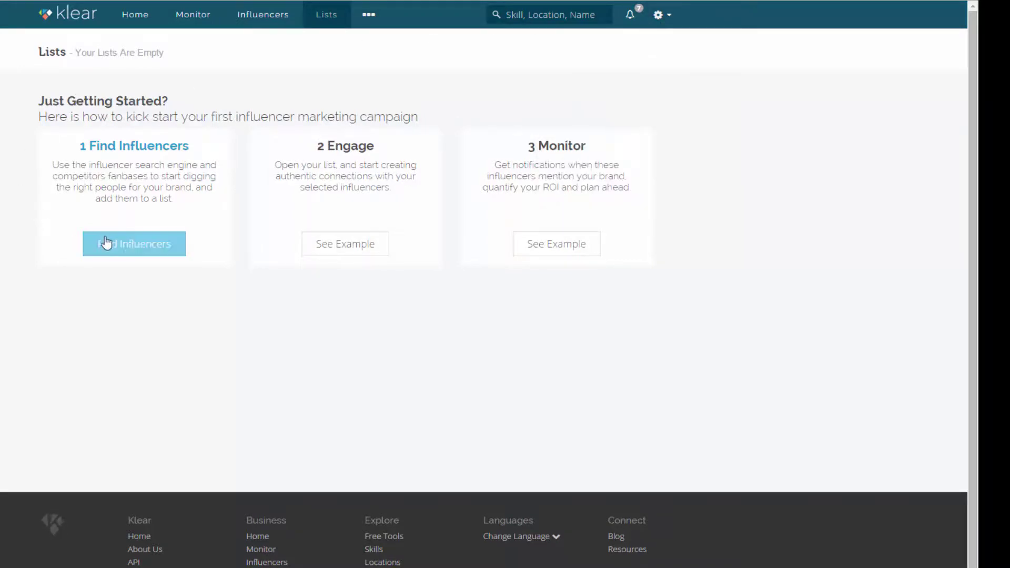
left_click(140, 253)
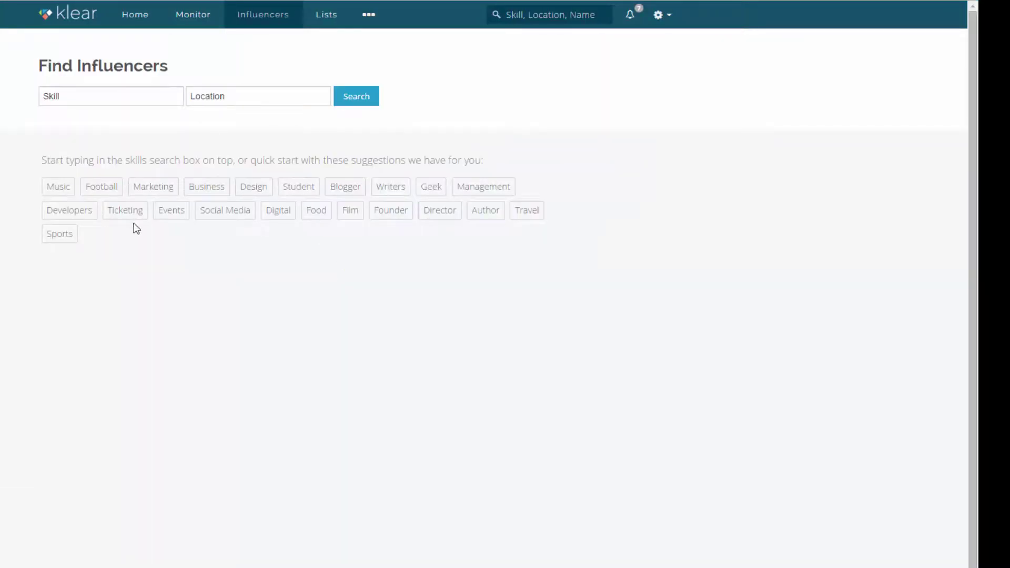
left_click(232, 216)
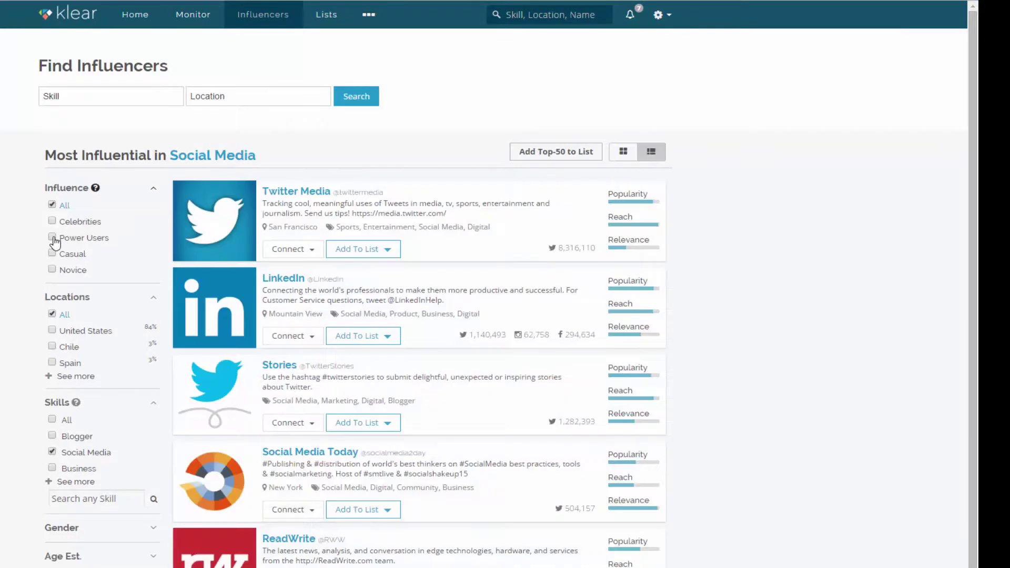
Step: Filter the Social Media results to power users located in the United Kingdom
left_click(53, 237)
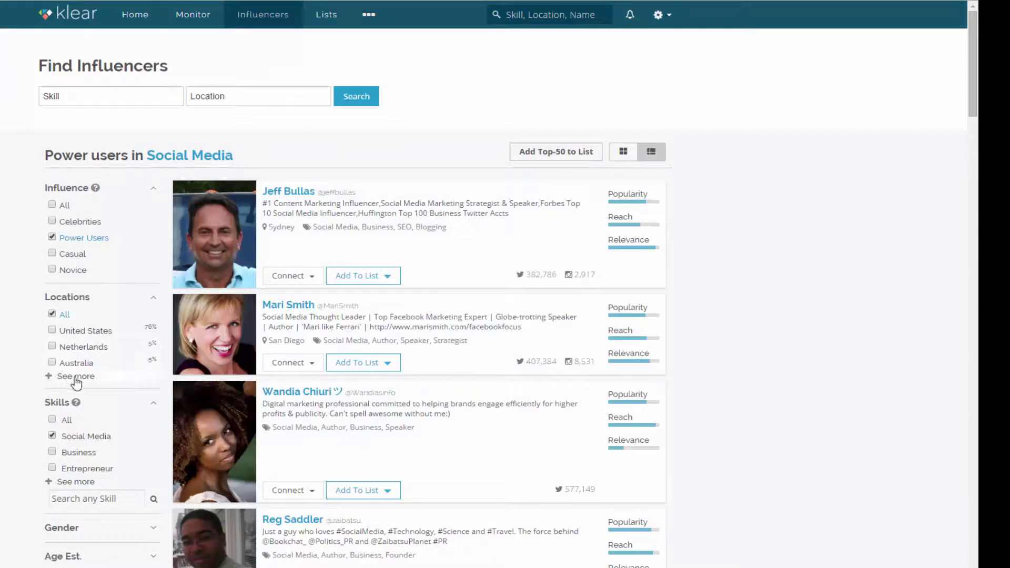
left_click(76, 378)
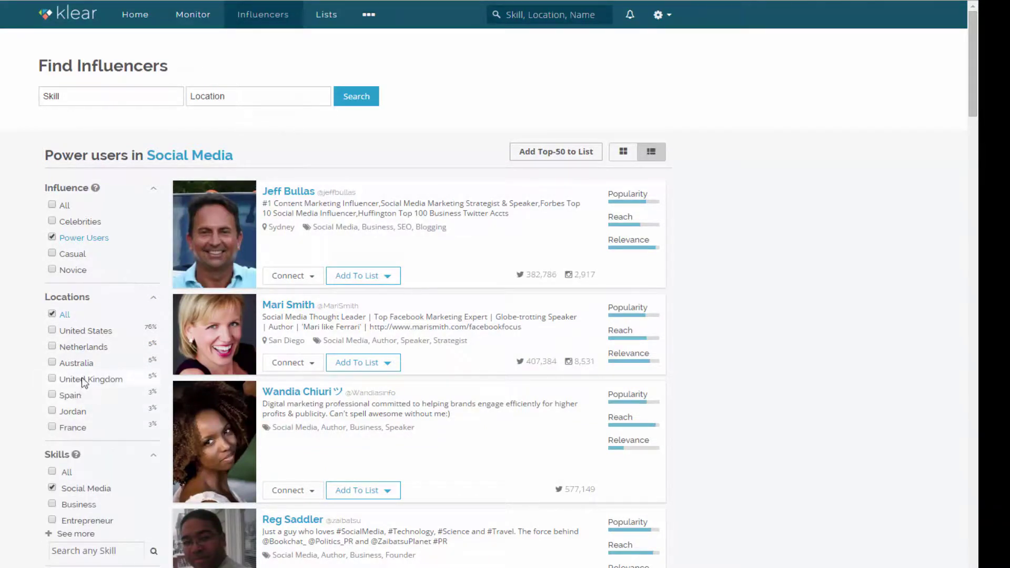
left_click(82, 379)
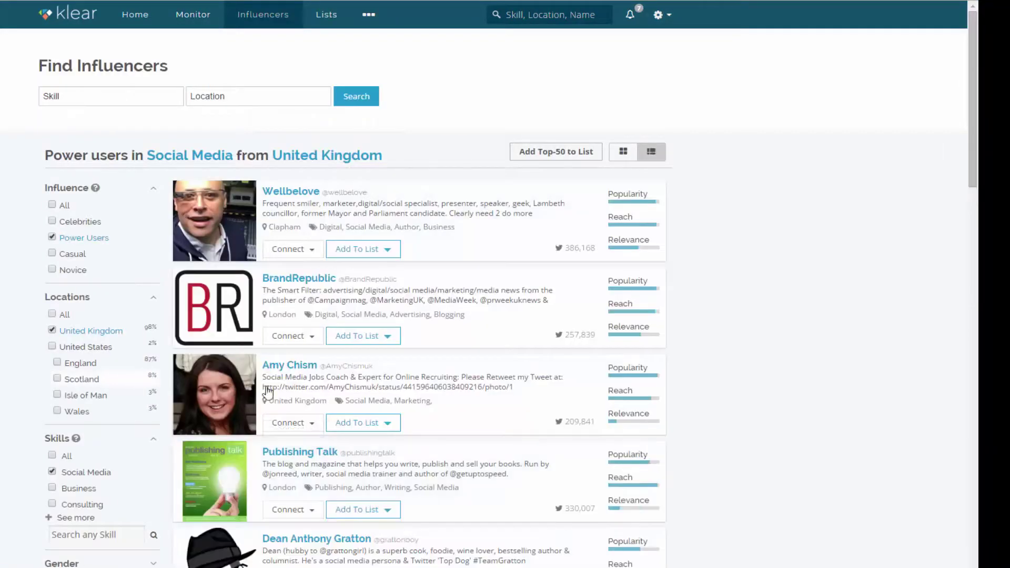
scroll(470, 352, "down", 15)
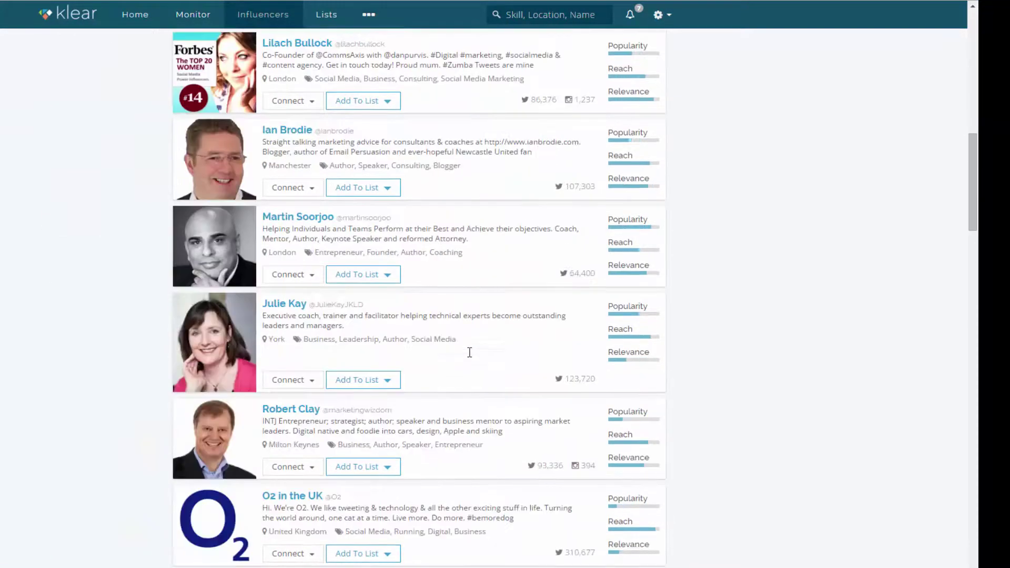
scroll(470, 352, "down", 20)
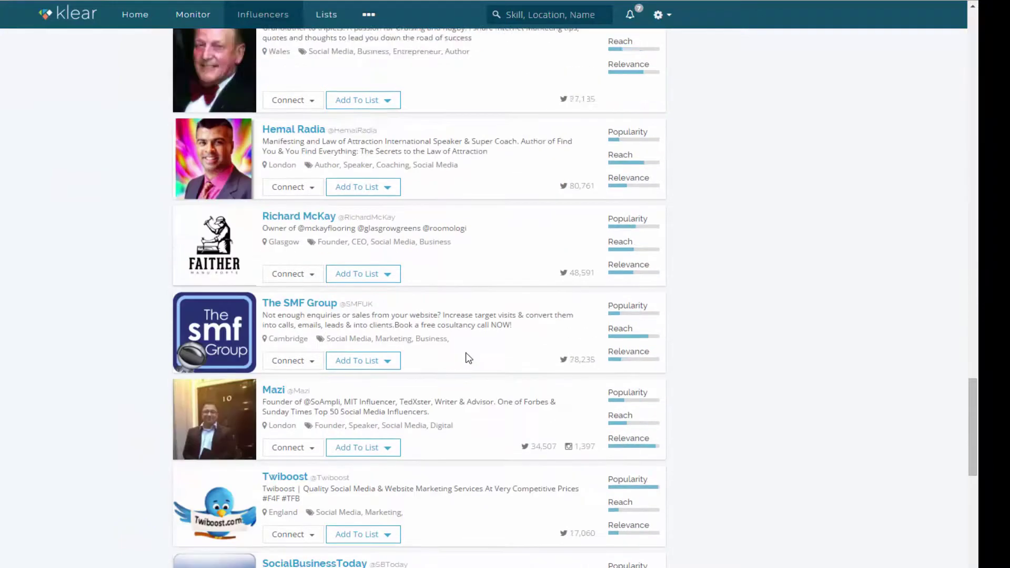
scroll(465, 353, "down", 7)
scroll(403, 338, "up", 20)
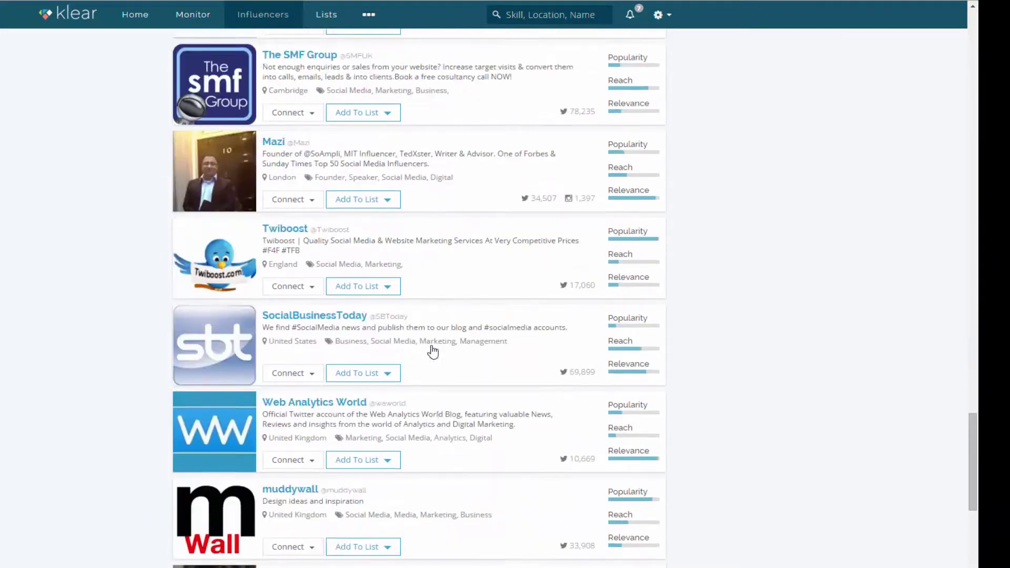
scroll(443, 354, "up", 20)
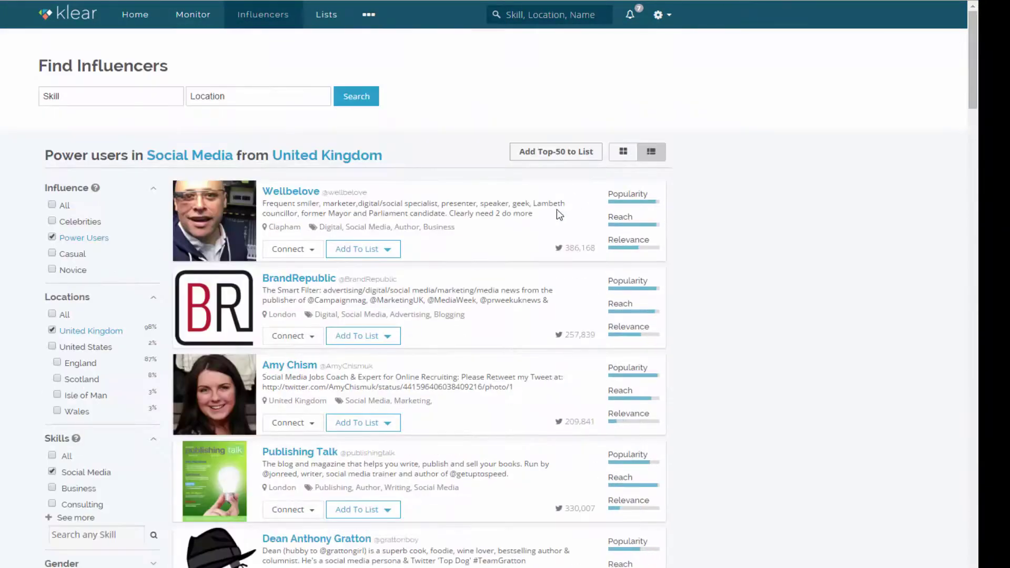
mouse_move(611, 190)
Step: Create a new list 'UK social media influencers' containing the top-ranked result
left_click(559, 158)
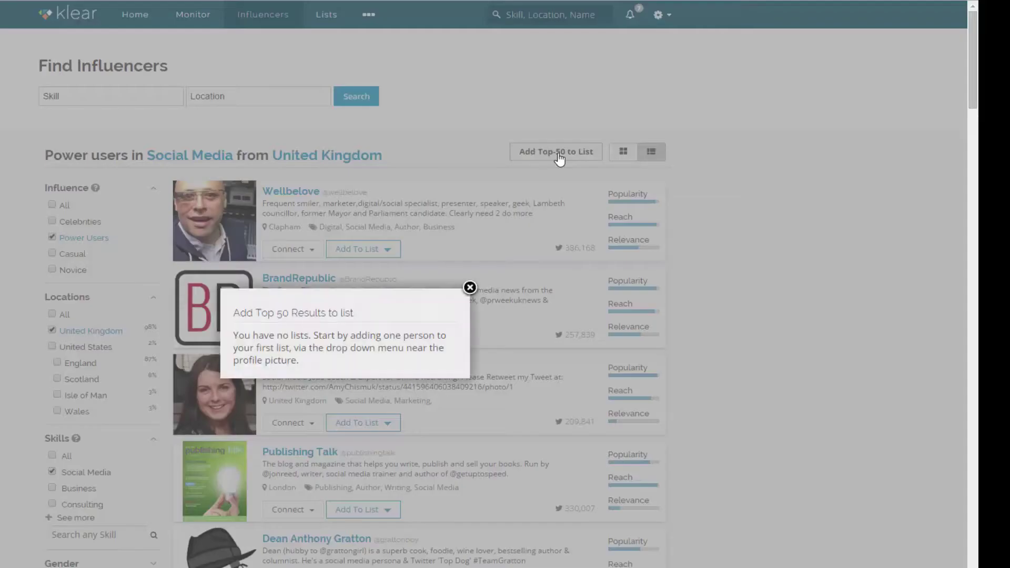
left_click(468, 289)
left_click(386, 249)
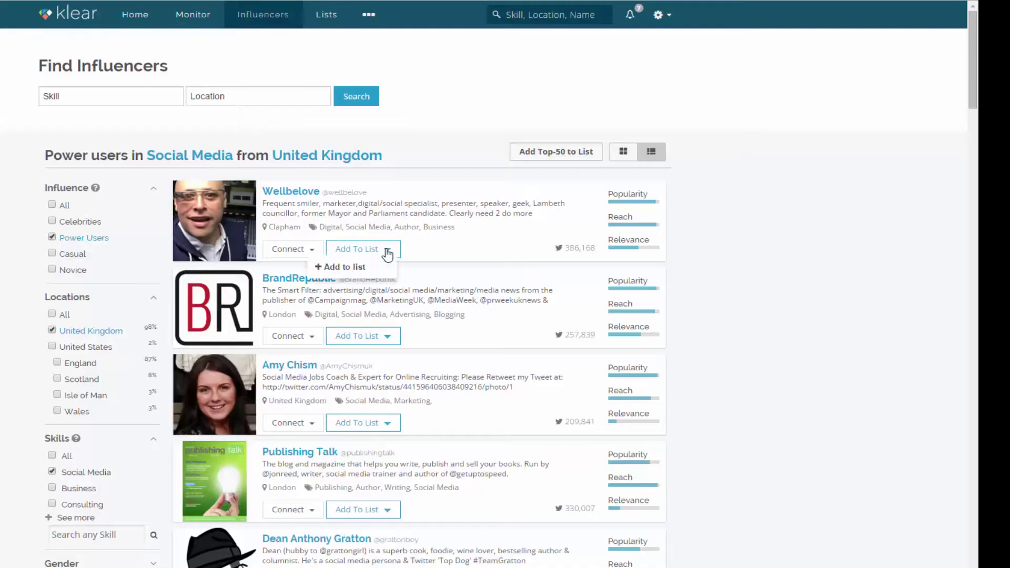
left_click(344, 267)
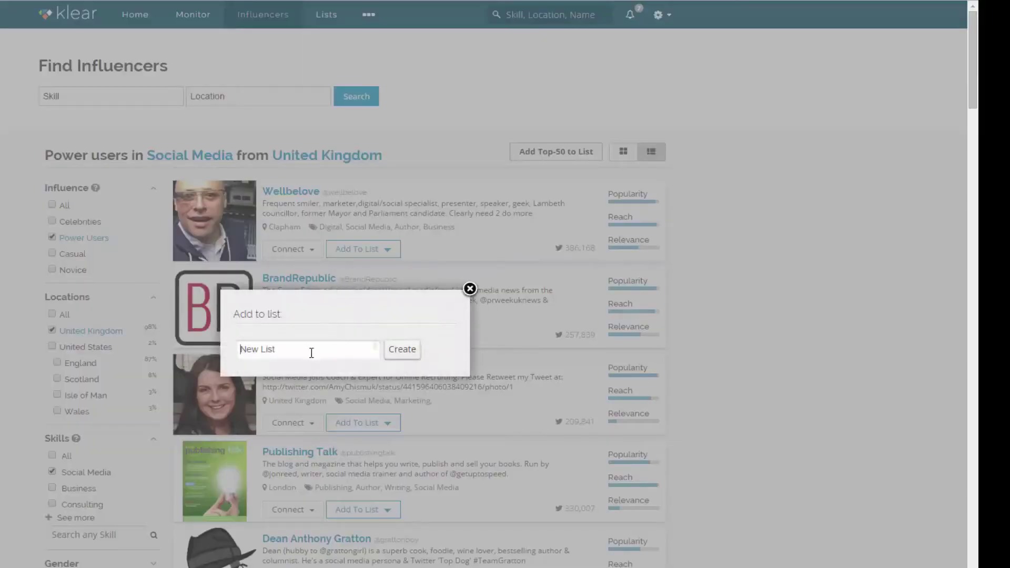
type("UK social media influencers")
left_click(404, 349)
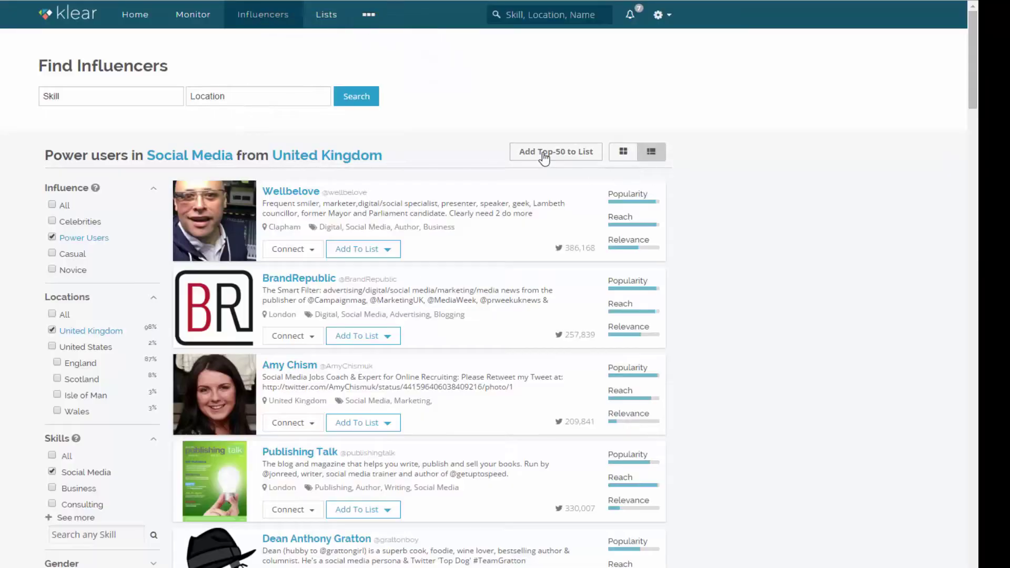
Step: Retry adding the top 50, then reload the page so the new list appears
left_click(544, 157)
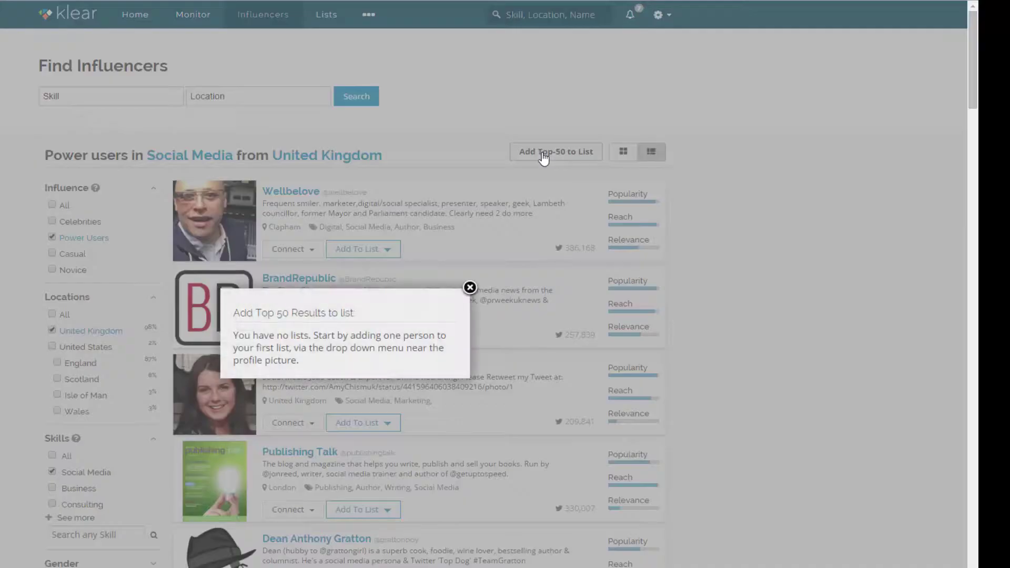
left_click(469, 287)
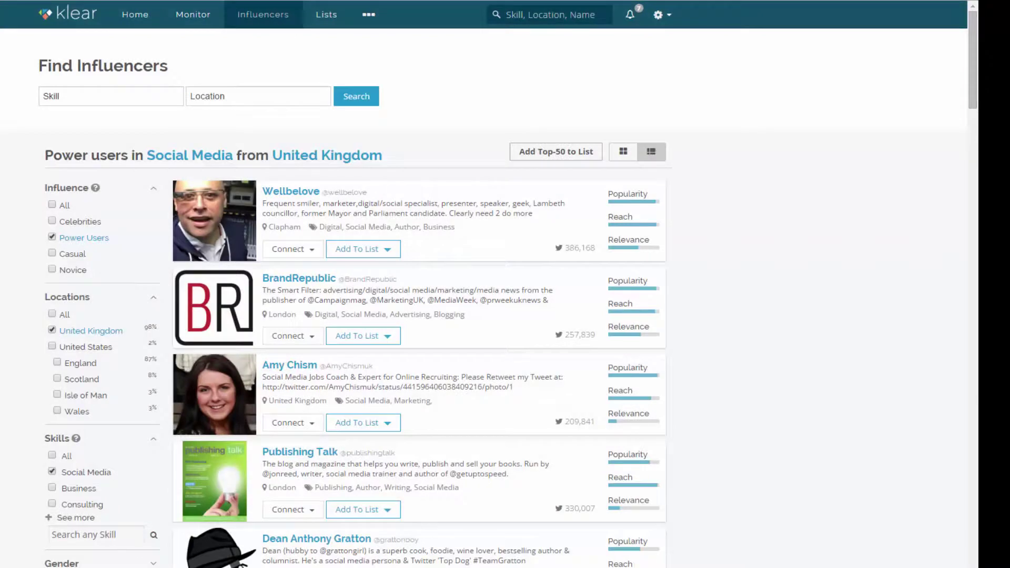
key("F5")
Step: Save the top 50 results into 'UK social media influencers' and check it on the Lists page
left_click(564, 159)
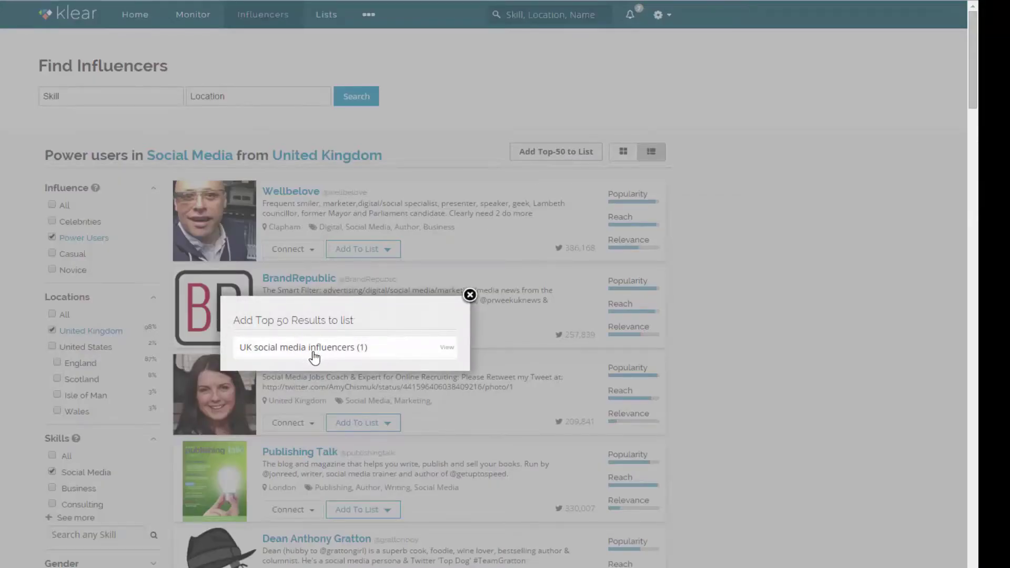
left_click(274, 348)
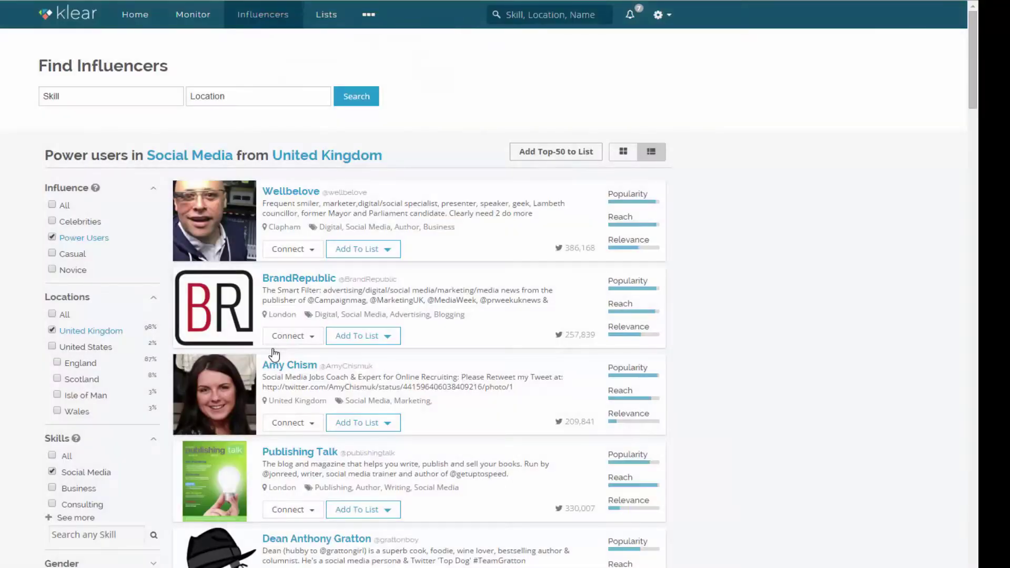
scroll(446, 463, "down", 15)
scroll(399, 263, "up", 15)
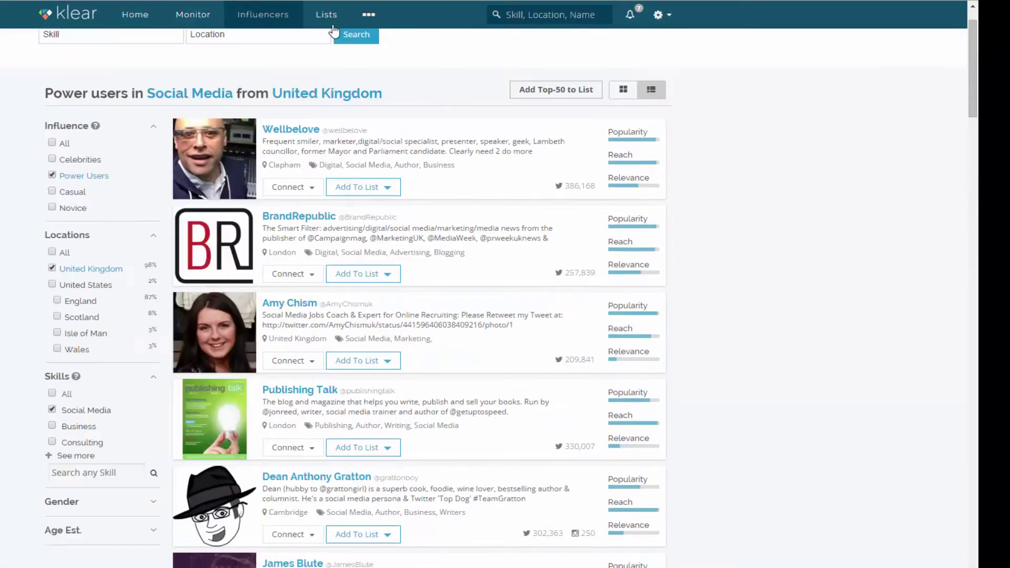
left_click(327, 20)
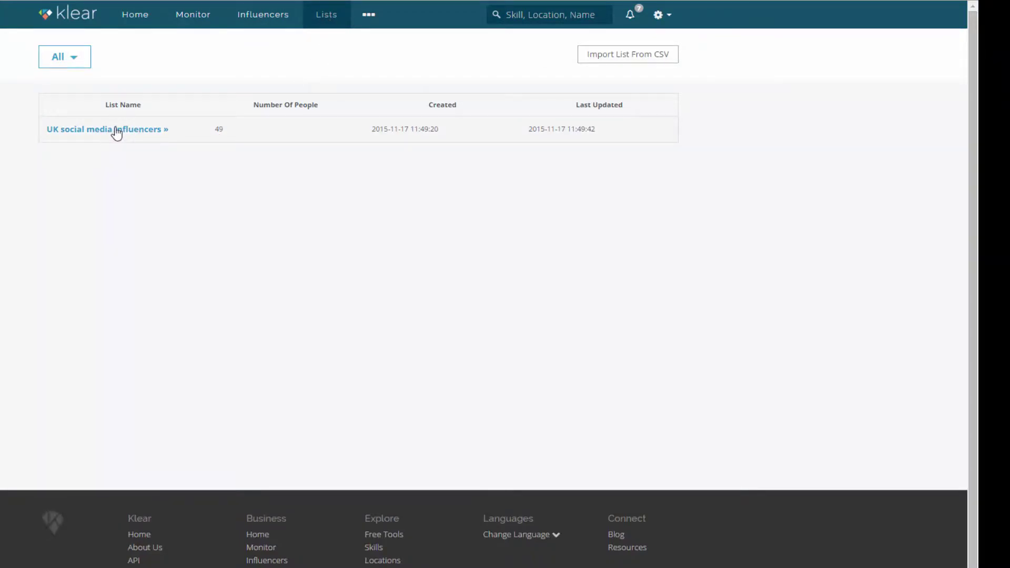
Step: Open the 'UK social media influencers' member table and start a comment on the first member
left_click(114, 128)
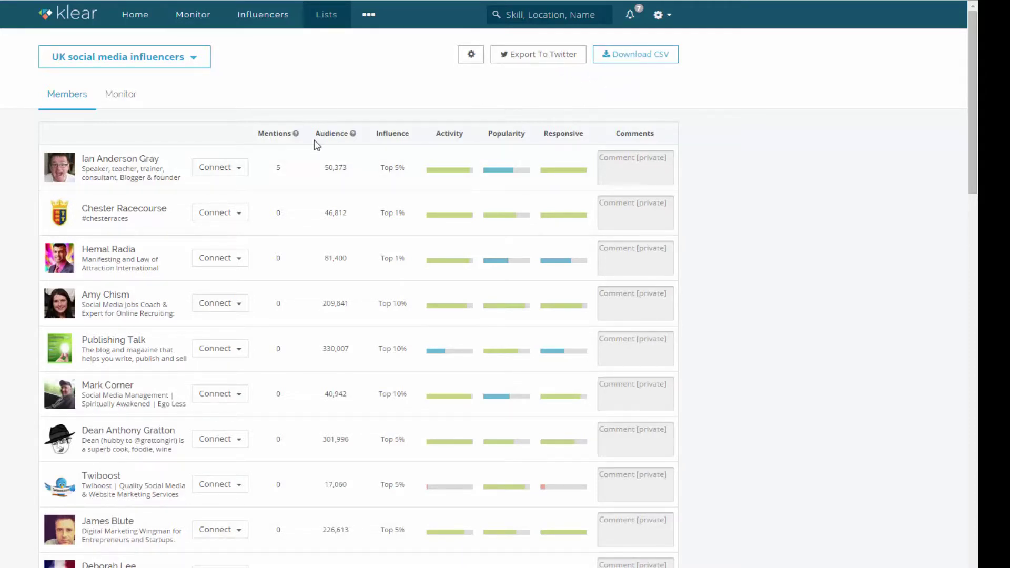
left_click(644, 165)
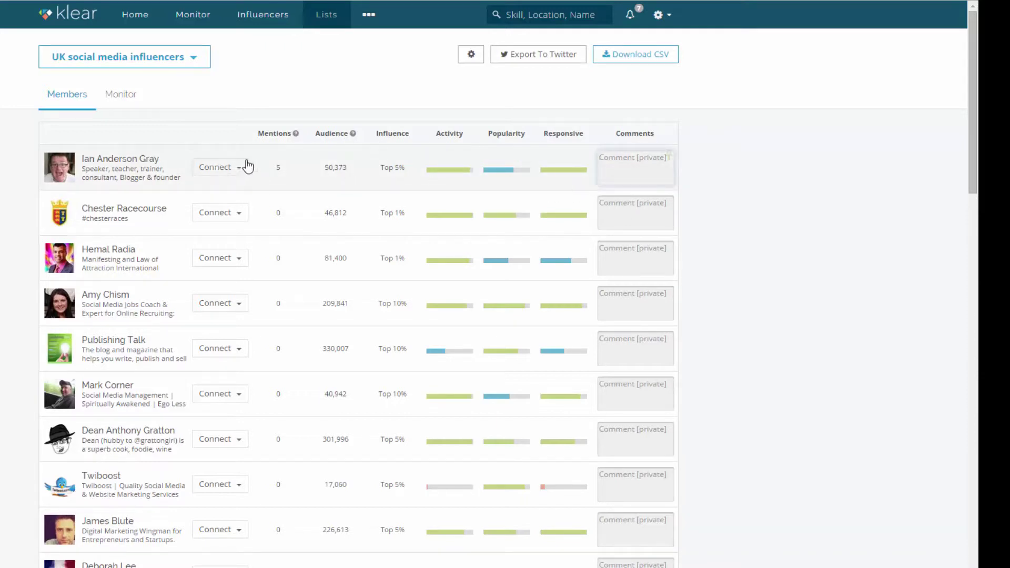